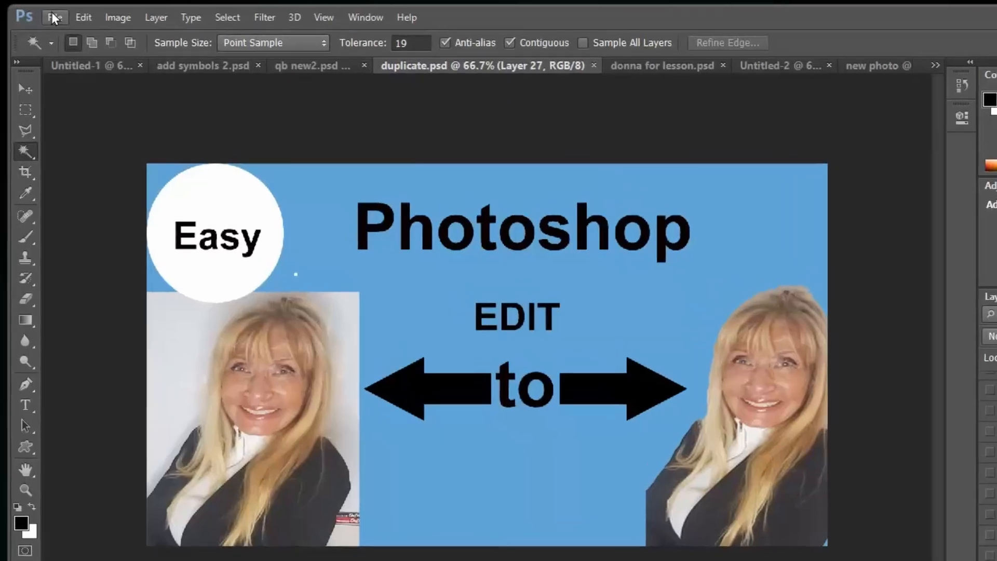
Create a Custom 1280 × 720 pixel document named 'new workspace'
click(52, 17)
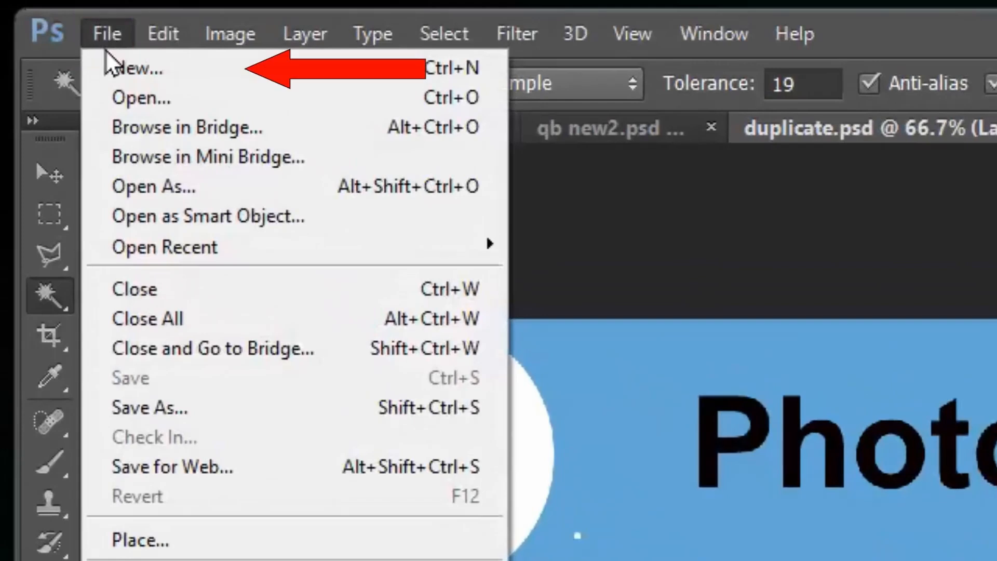
click(119, 70)
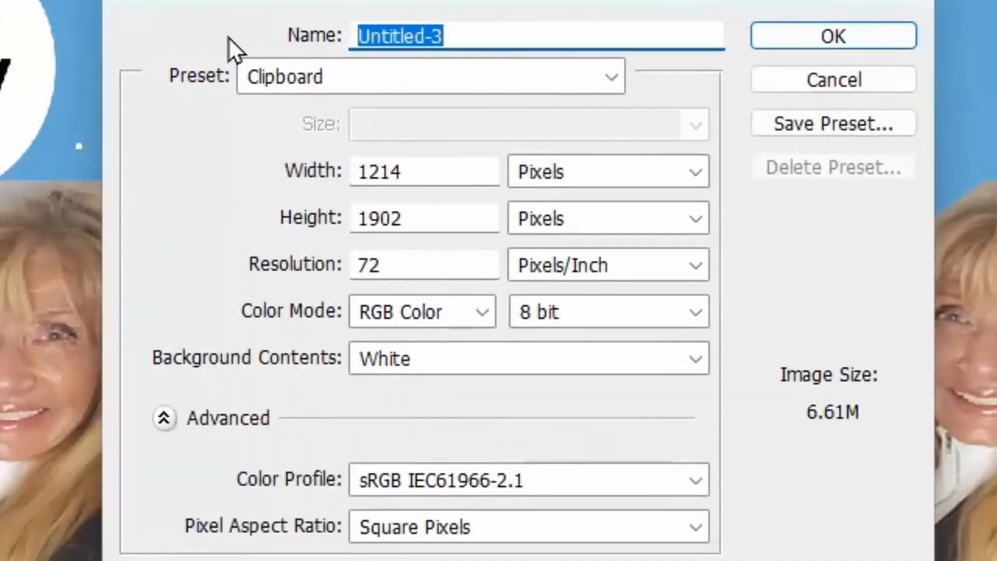
text(n)
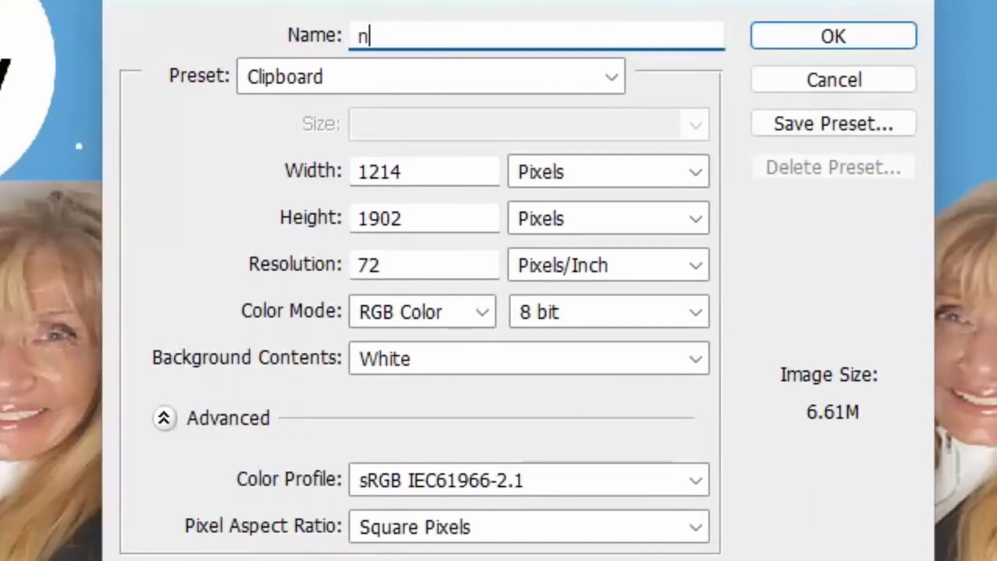
text(ew workspace)
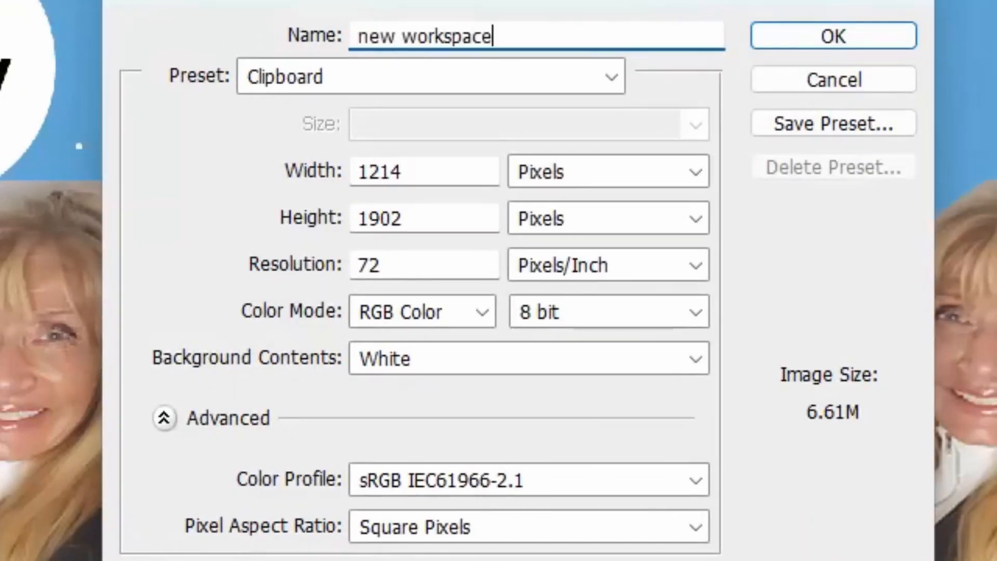
click(611, 76)
click(457, 560)
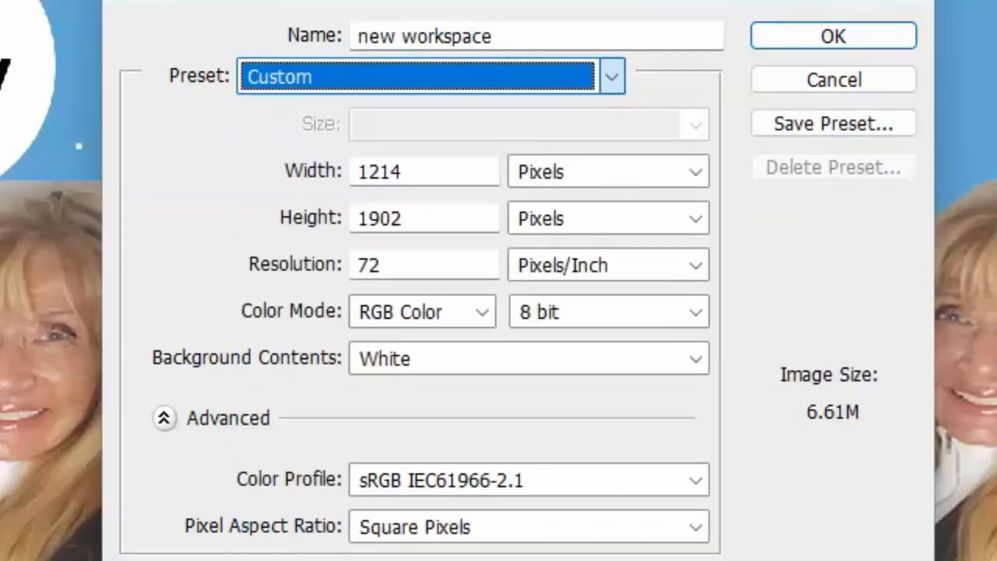
key(Tab)
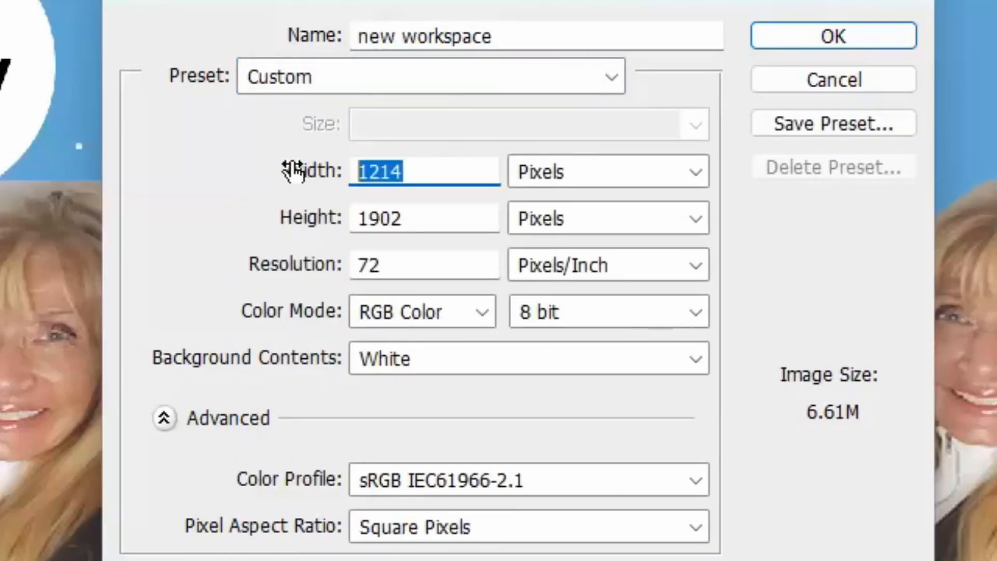
text(1280)
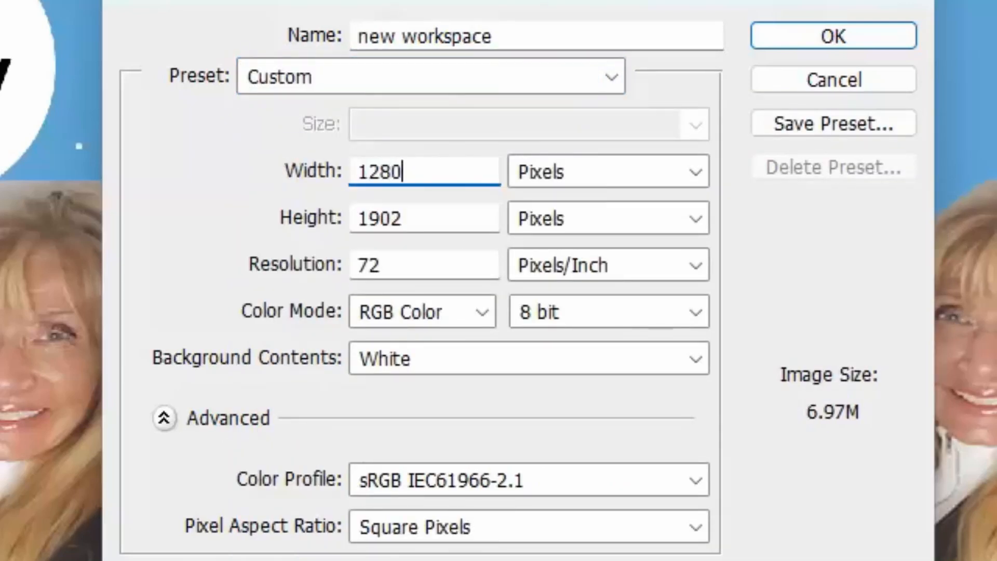
key(Tab)
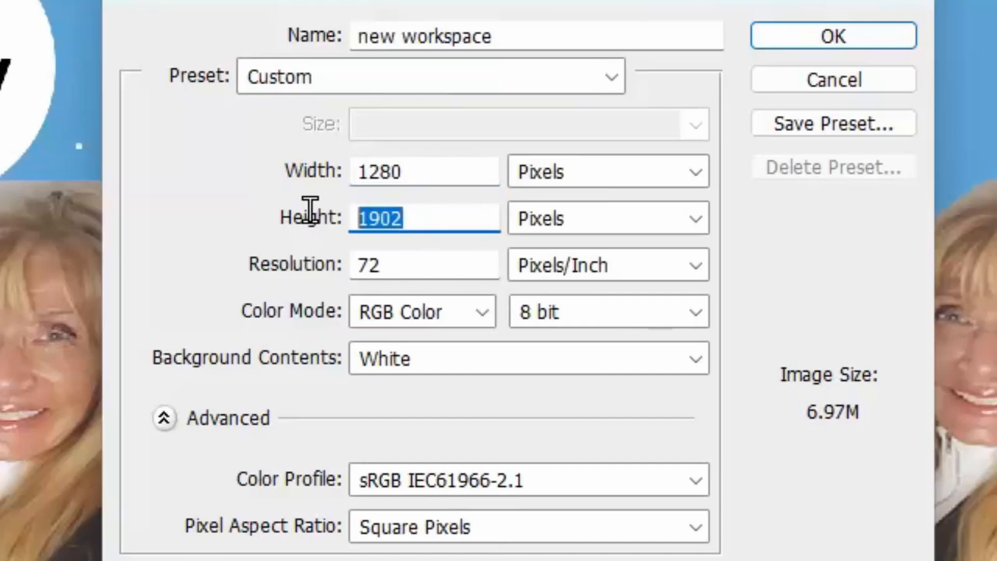
text(72)
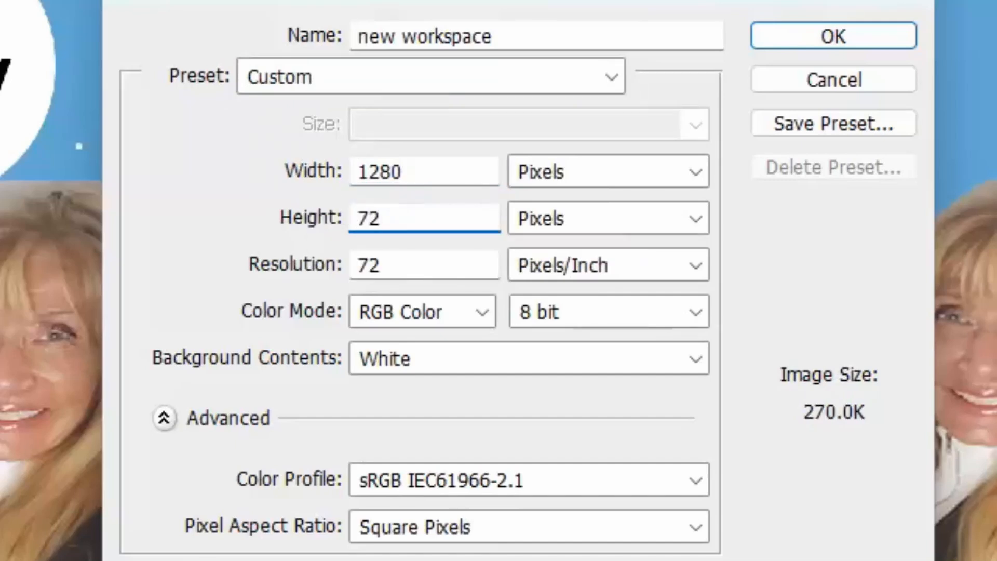
text(0)
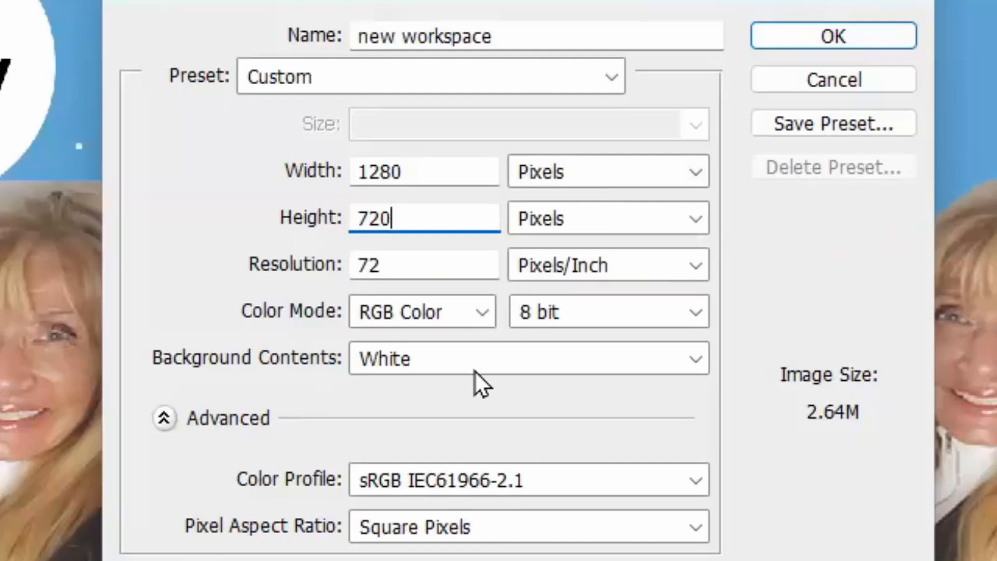
click(871, 35)
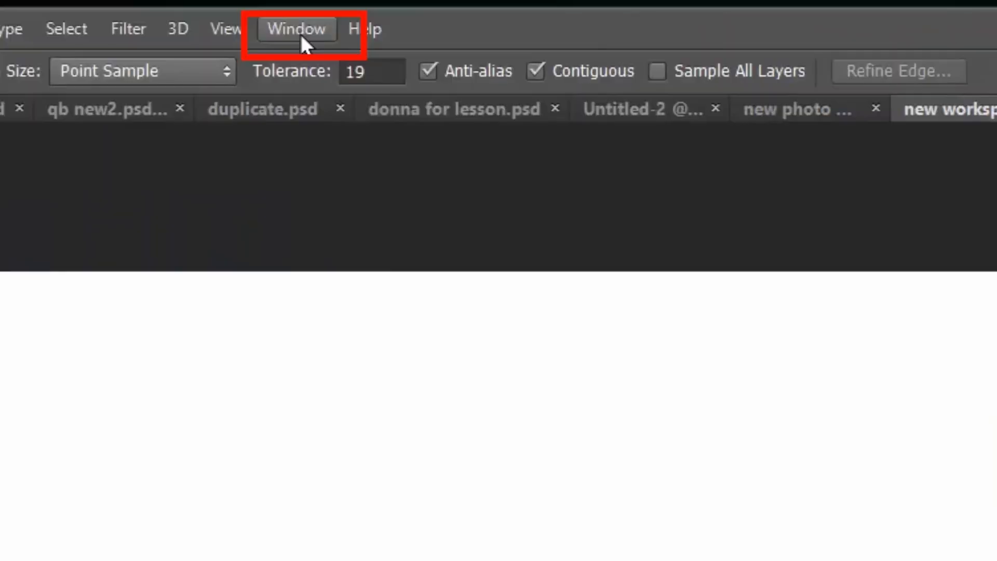
click(300, 29)
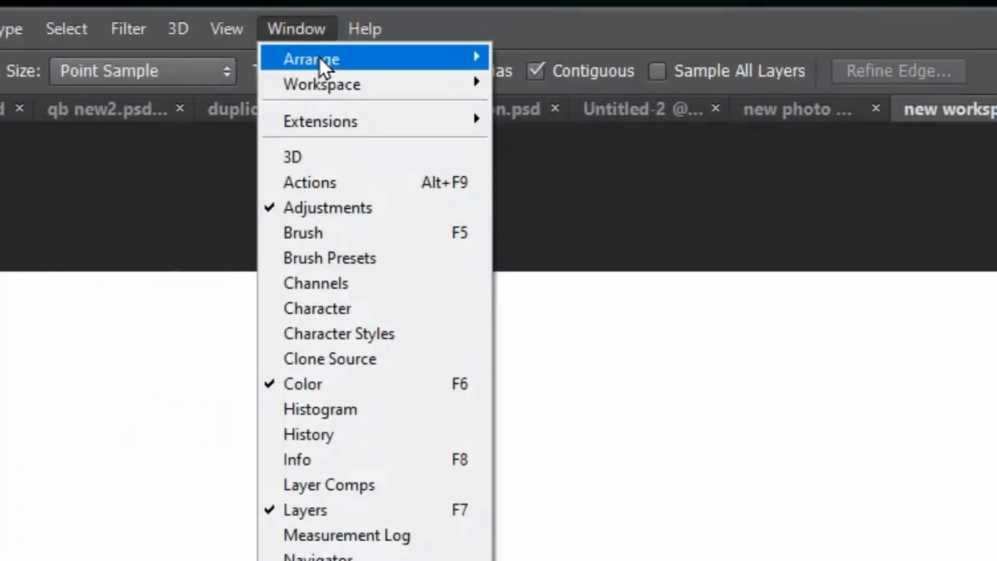
mouse_move(326, 79)
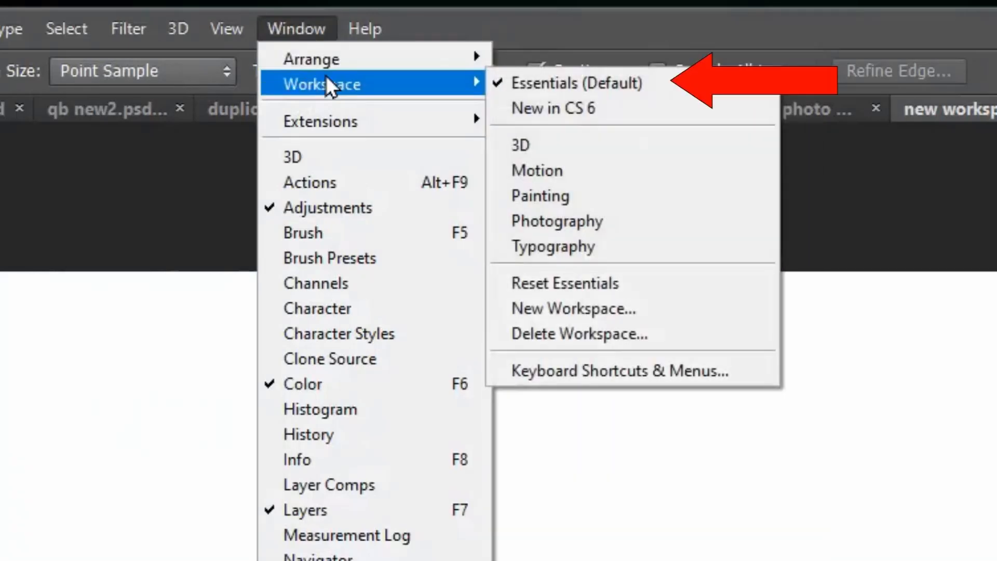
click(632, 7)
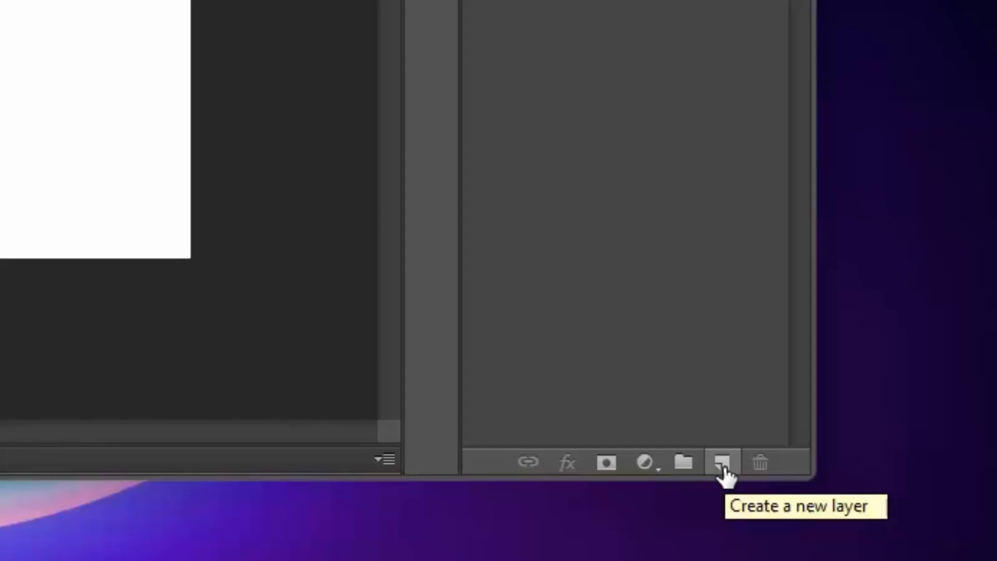
Add Layer 1 above Background, then hide the Background layer to show transparency
click(722, 462)
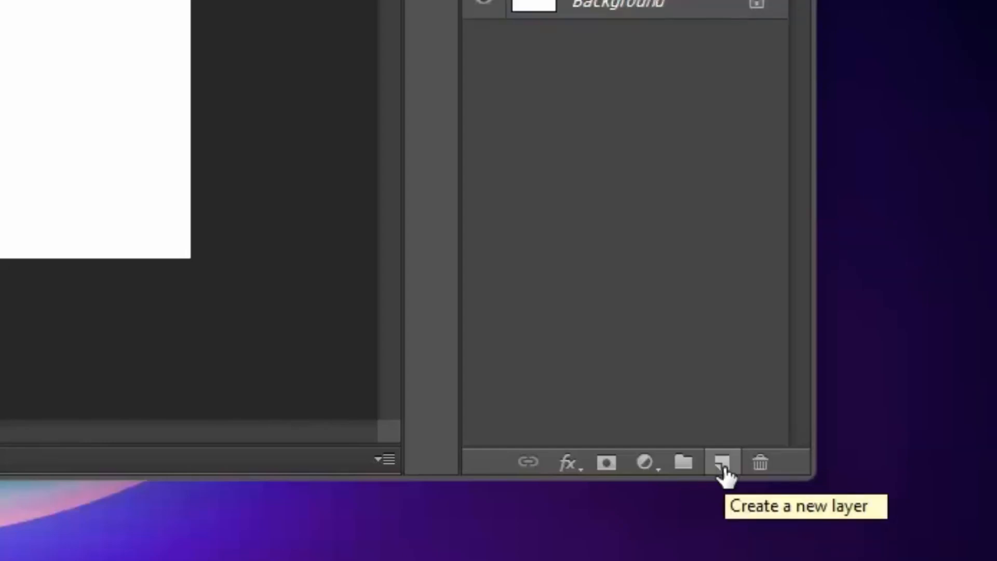
click(723, 467)
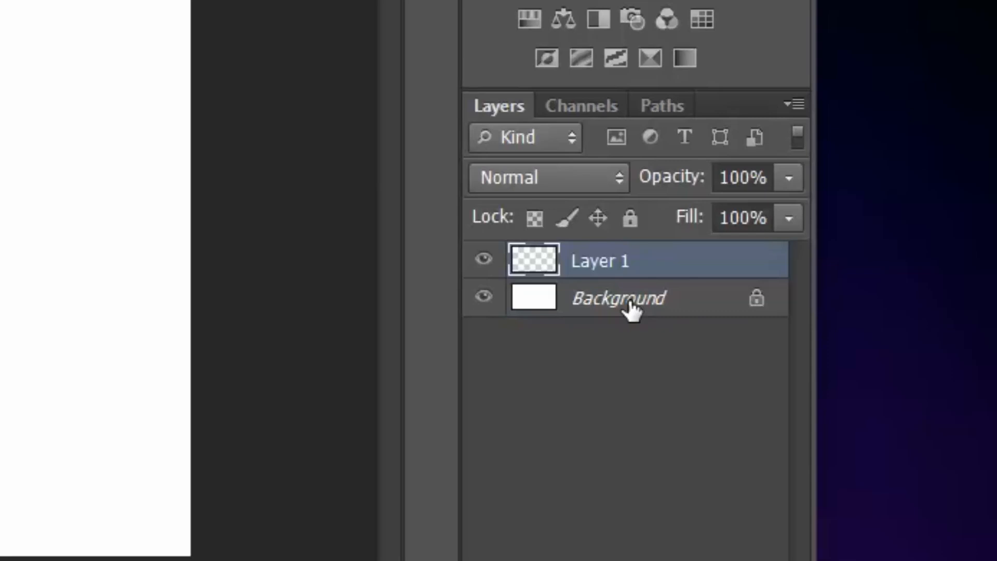
click(483, 296)
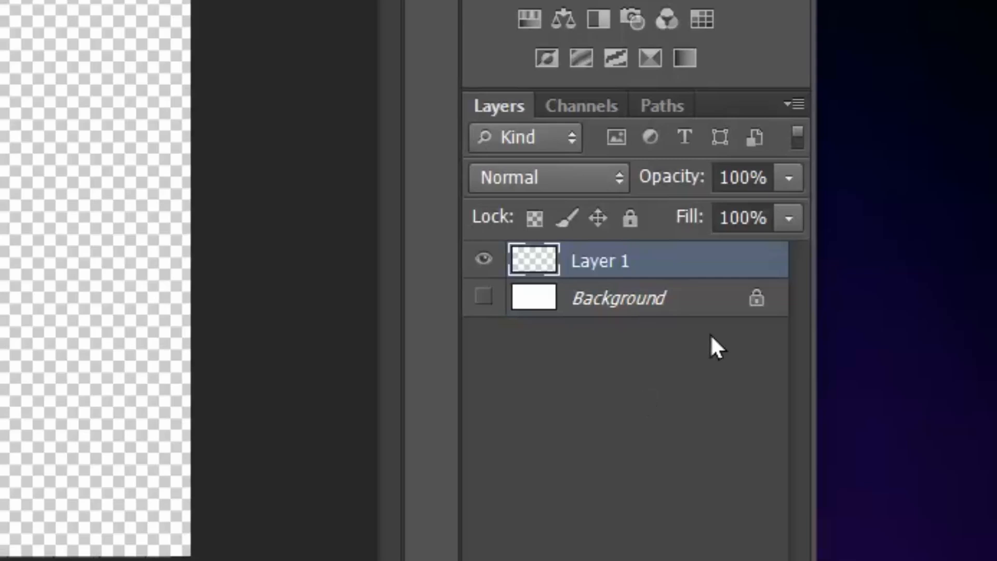
click(484, 303)
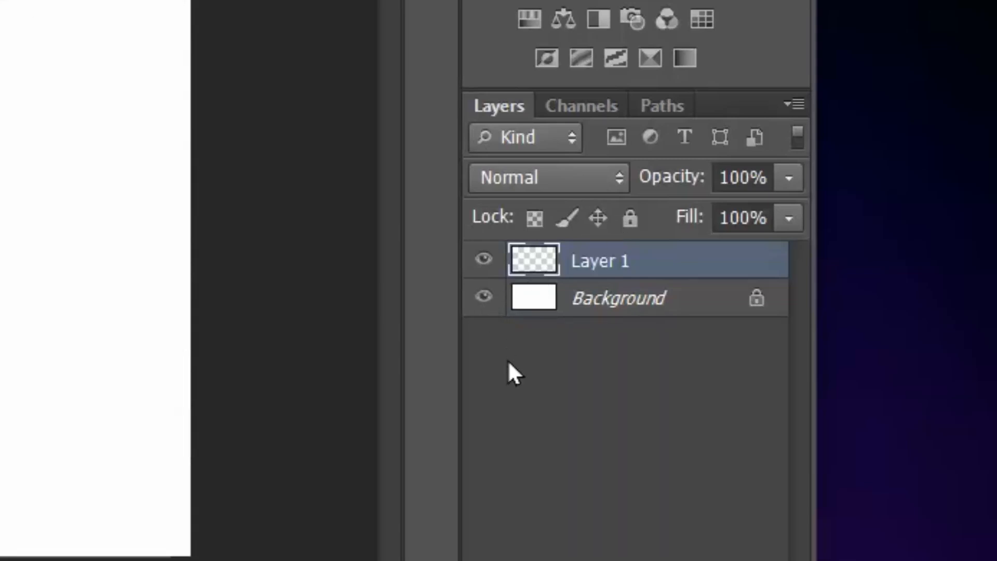
click(485, 303)
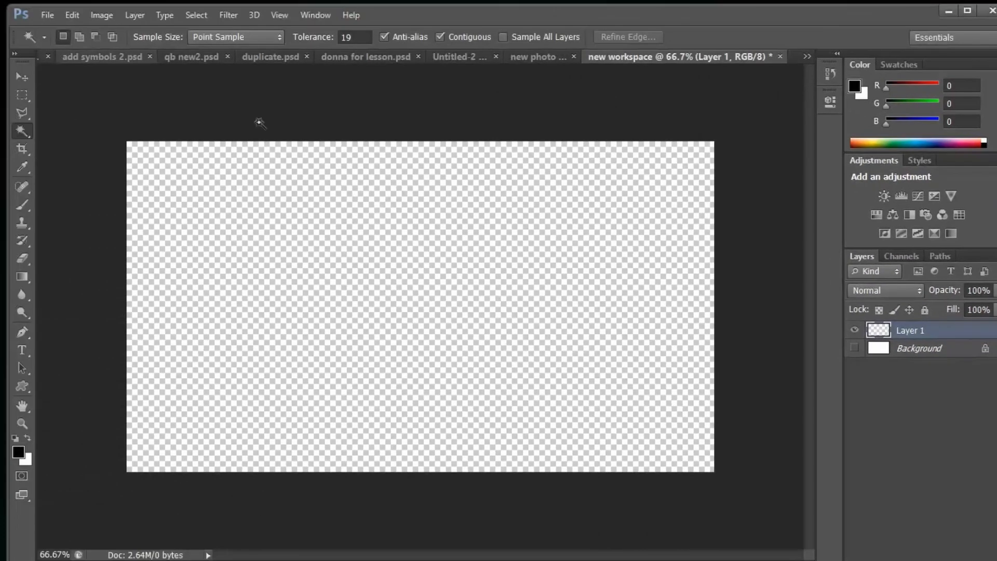
Open the portrait photo donna-web1d.jpg from the Pictures folder
click(46, 15)
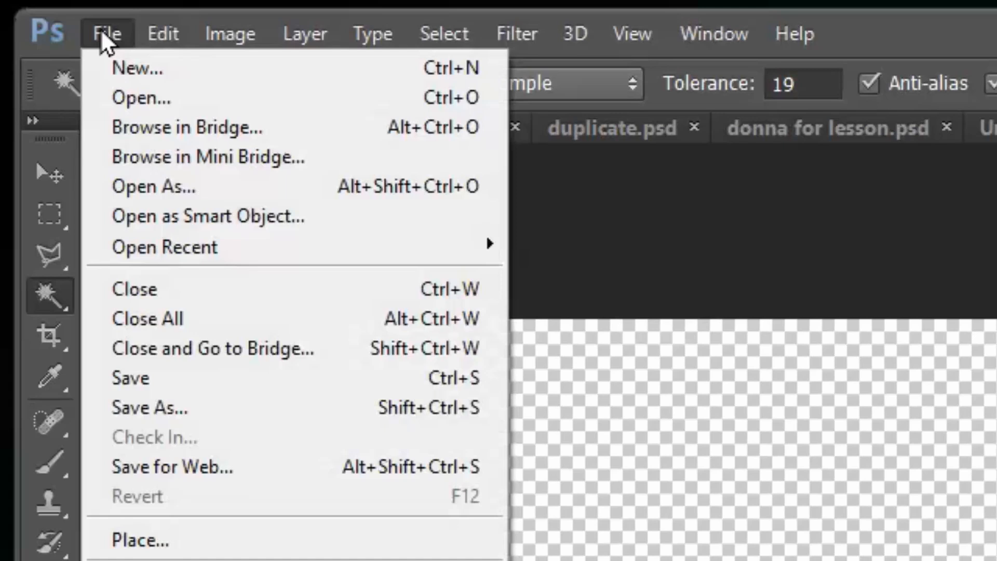
click(147, 101)
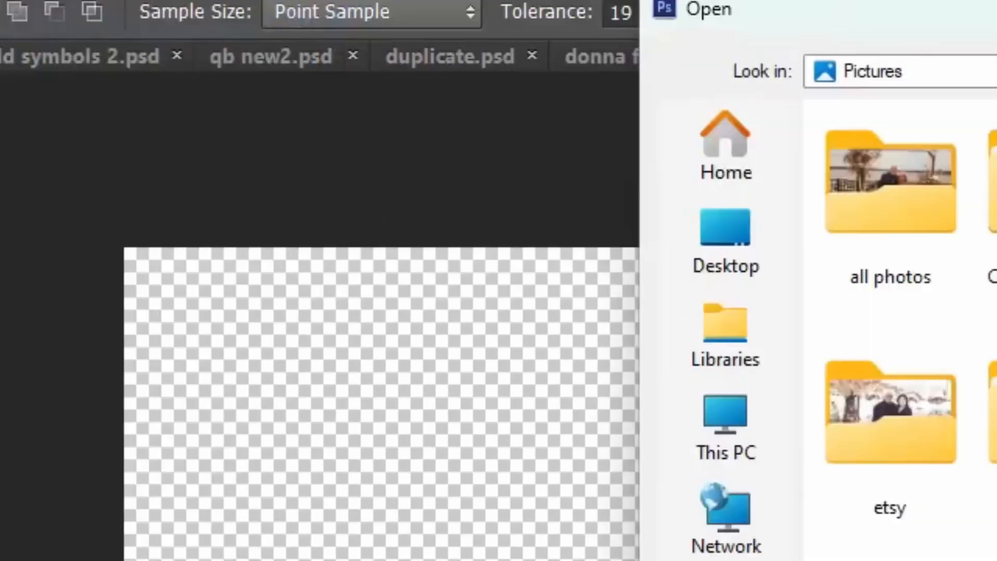
click(326, 161)
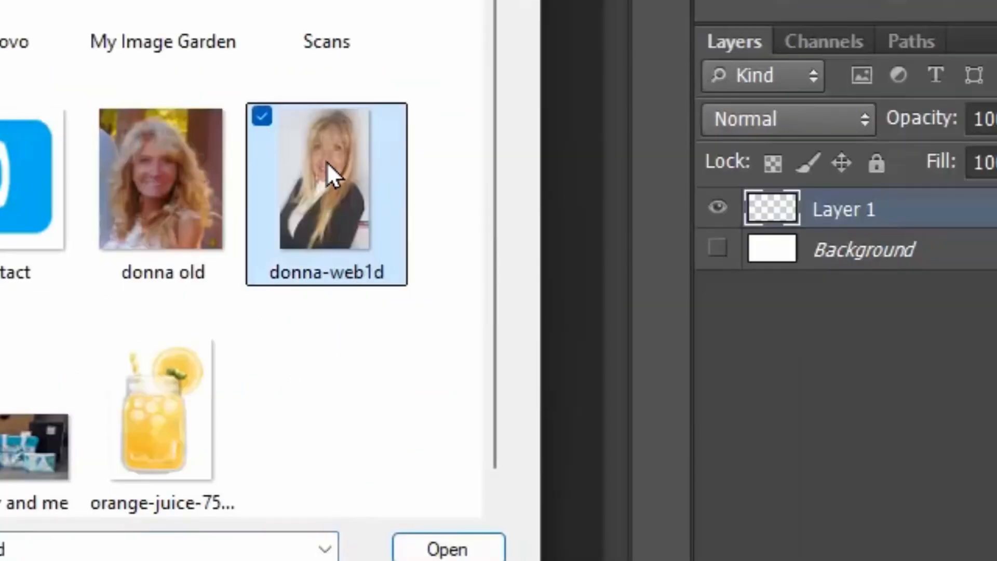
click(424, 551)
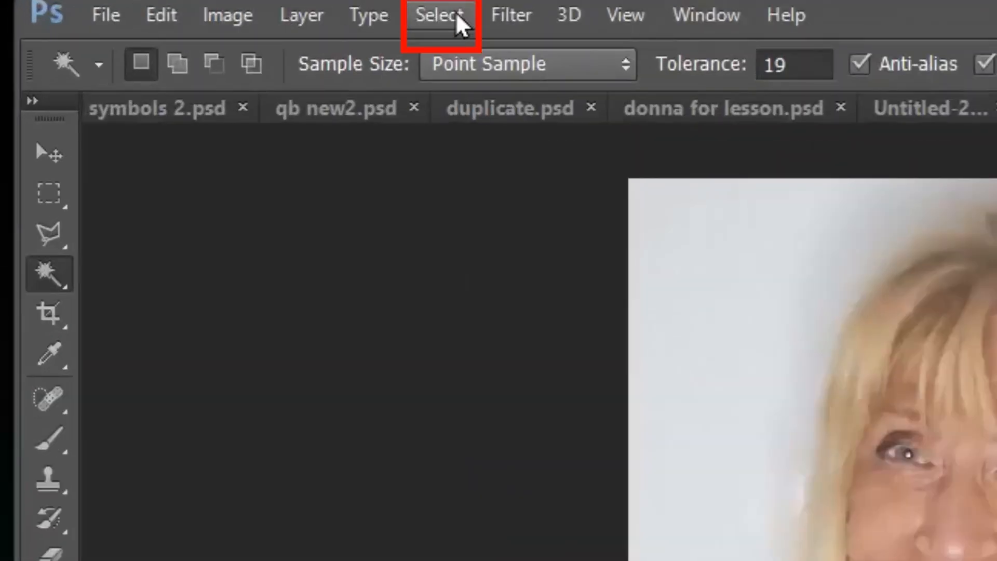
Select all of the portrait, copy it, and return to the 'new workspace' document
click(461, 23)
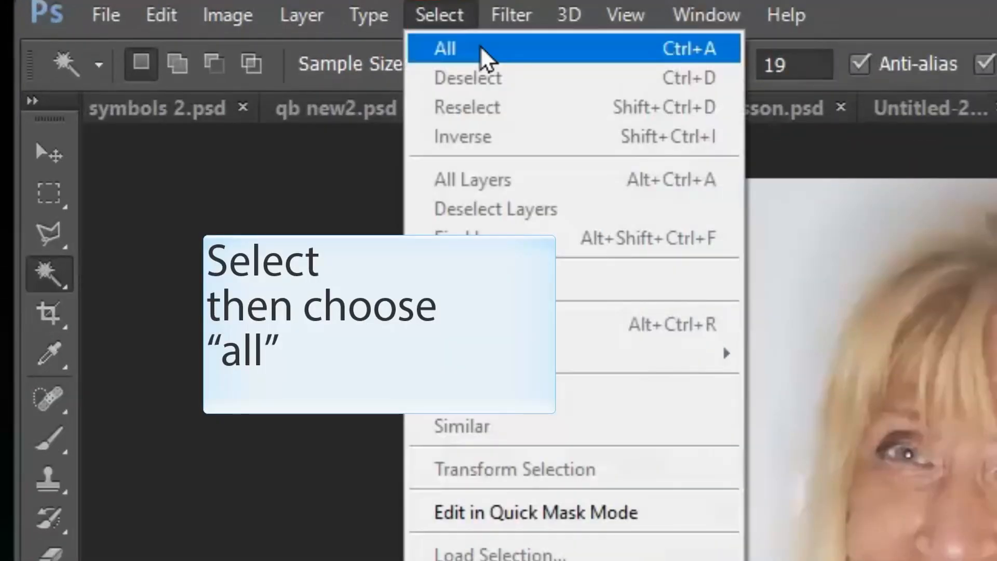
click(480, 54)
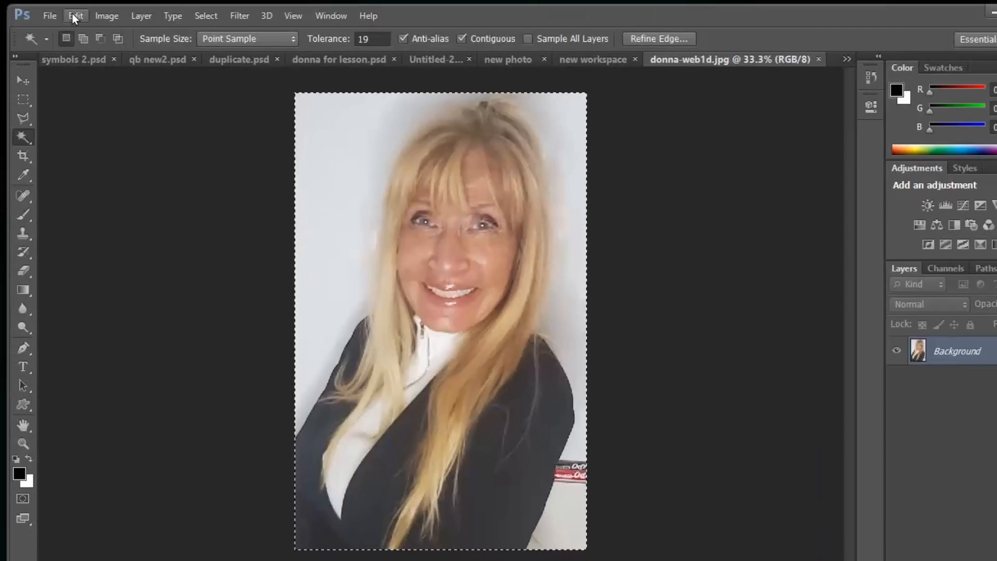
click(75, 16)
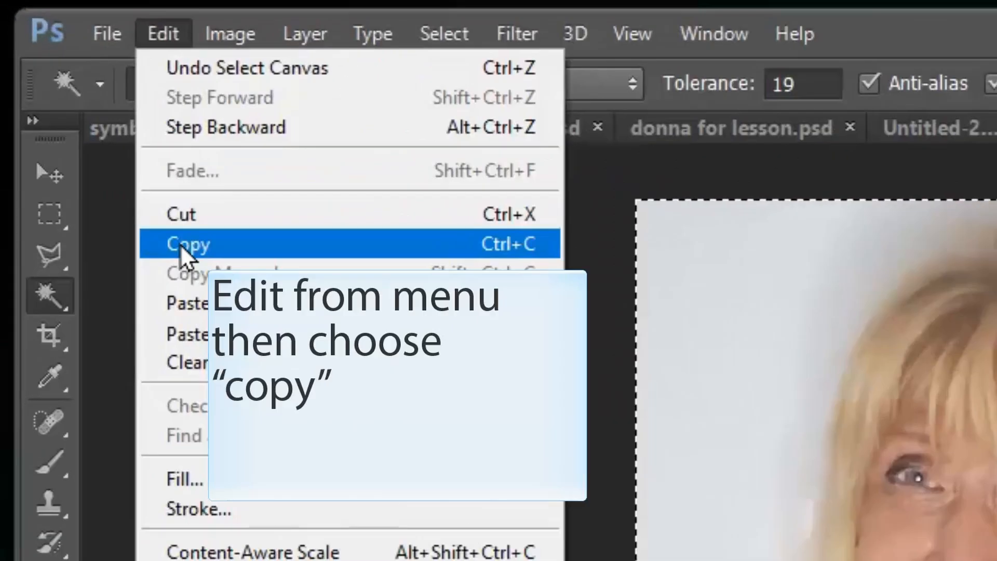
click(86, 113)
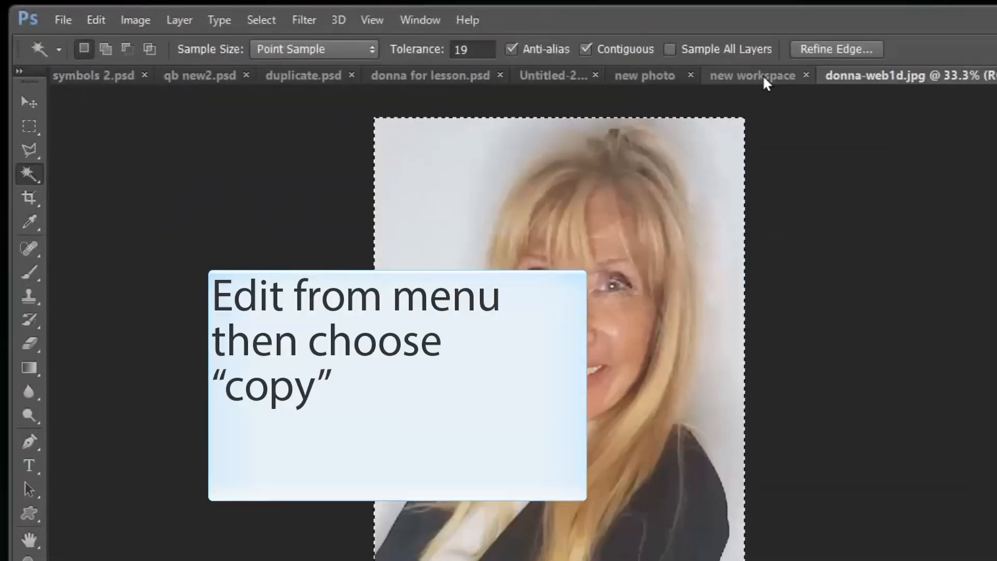
click(763, 78)
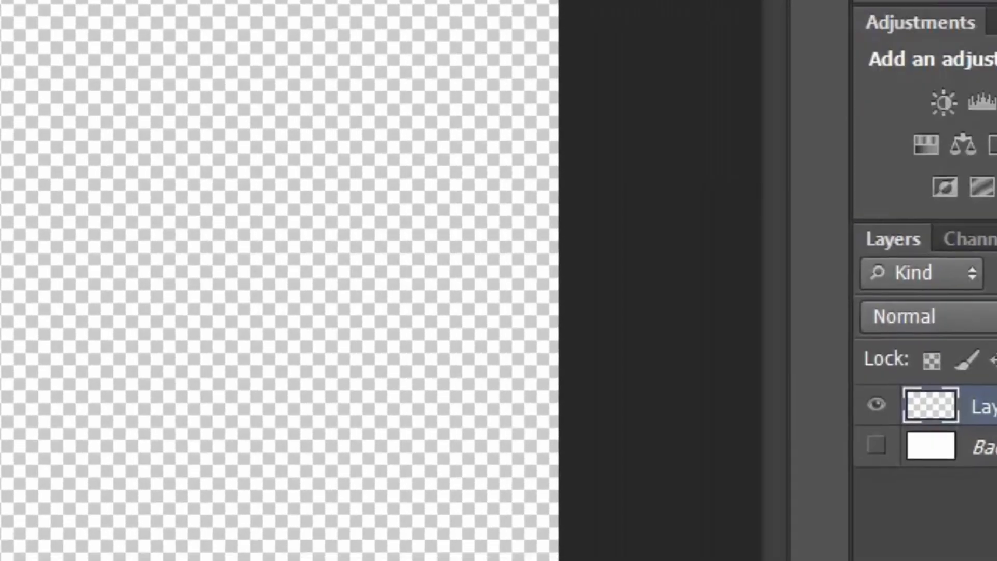
Paste the copied portrait into 'new workspace' as Layer 1
click(96, 13)
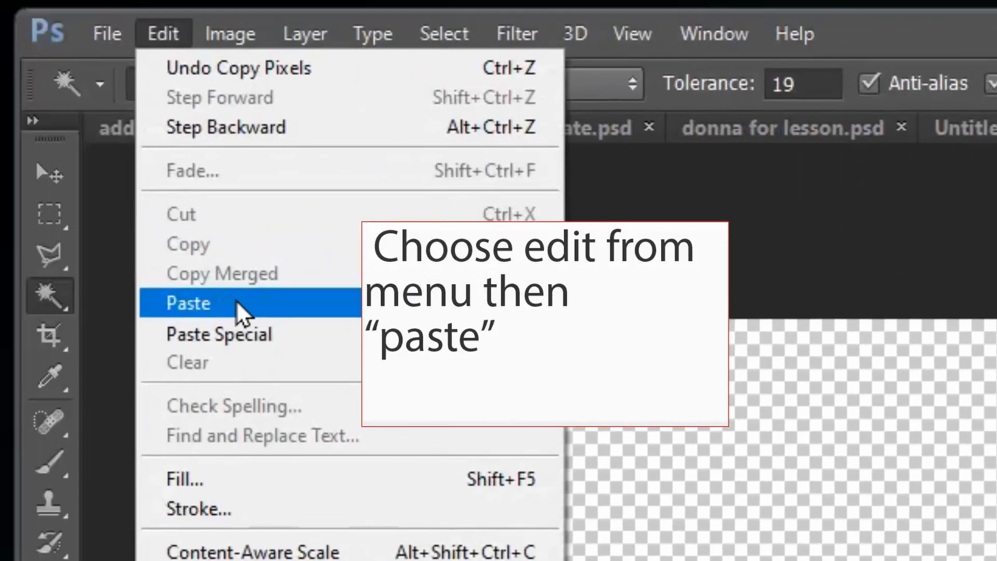
click(236, 301)
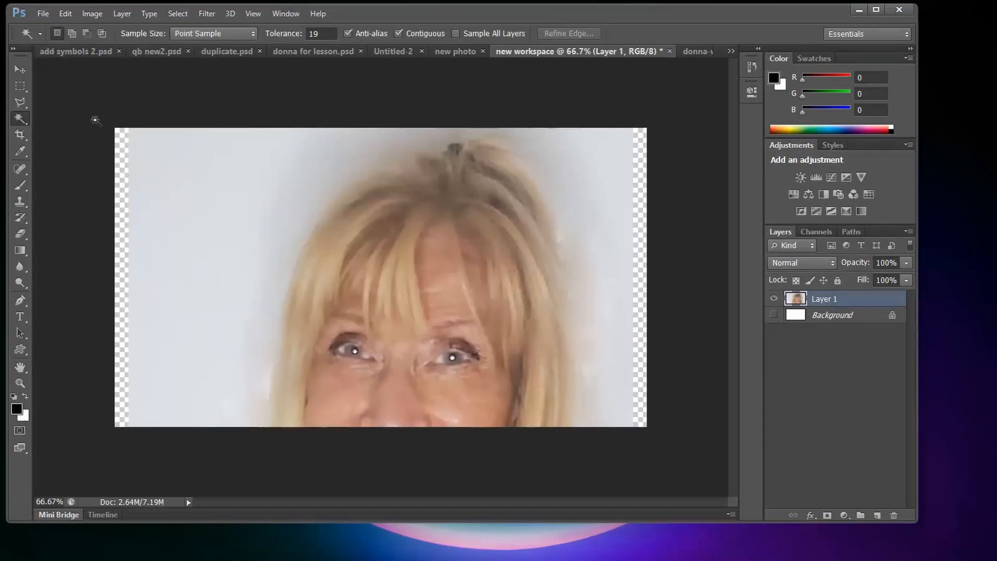
click(66, 15)
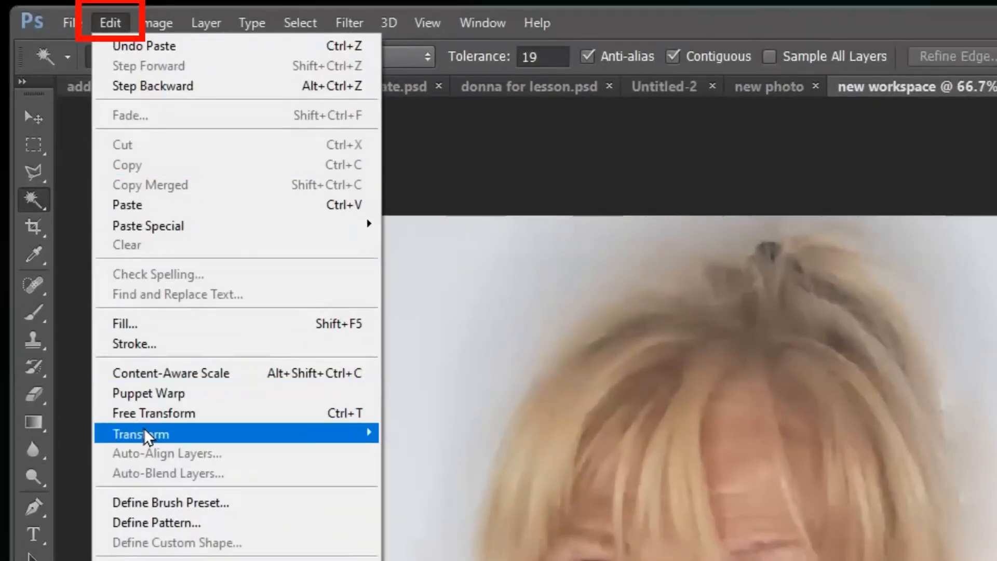
Put the pasted portrait into Scale transform mode via Edit > Transform
mouse_move(148, 437)
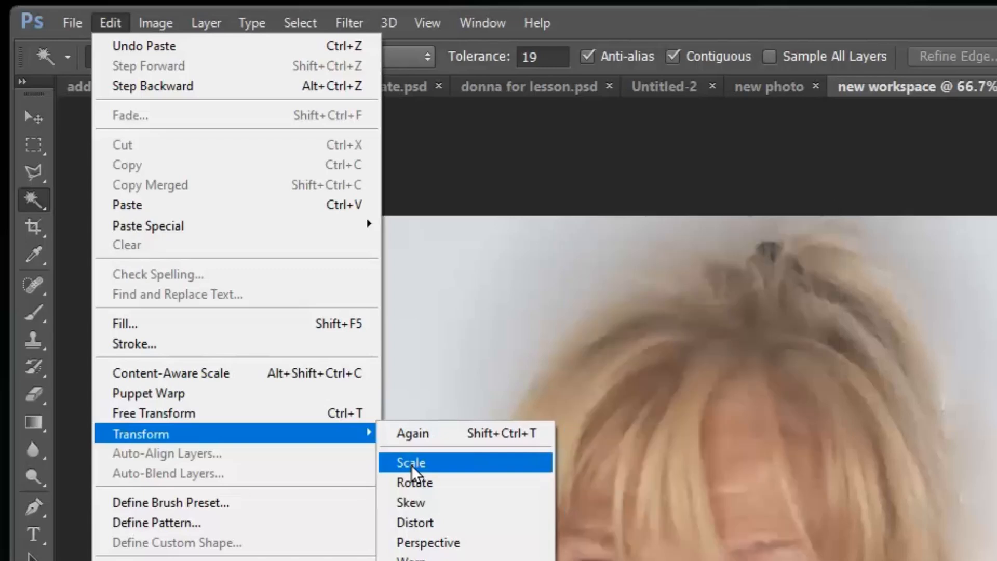
click(411, 463)
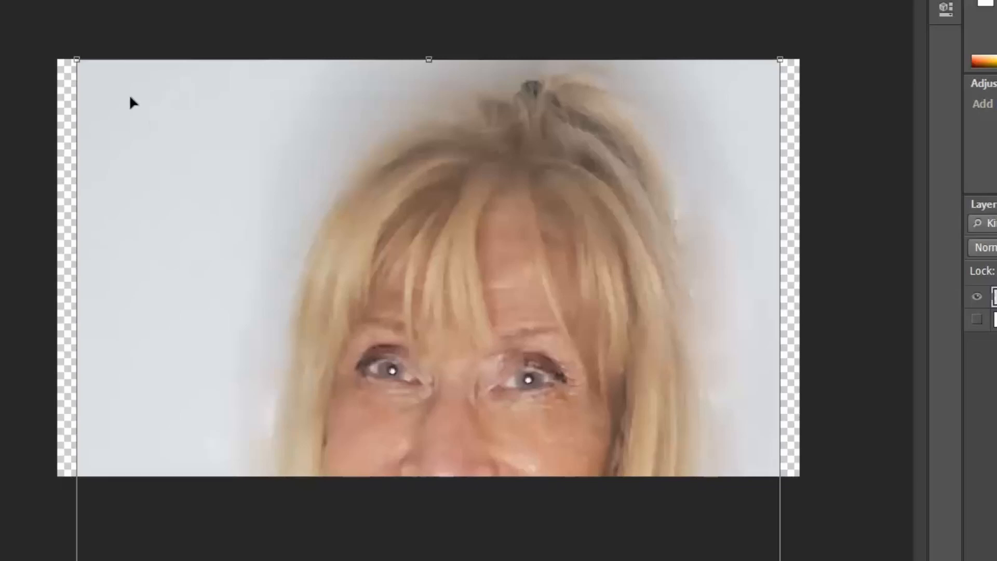
Shrink the portrait proportionally, move it up inside the canvas, and commit the transform
drag(78, 59, 238, 244)
drag(276, 323, 178, 129)
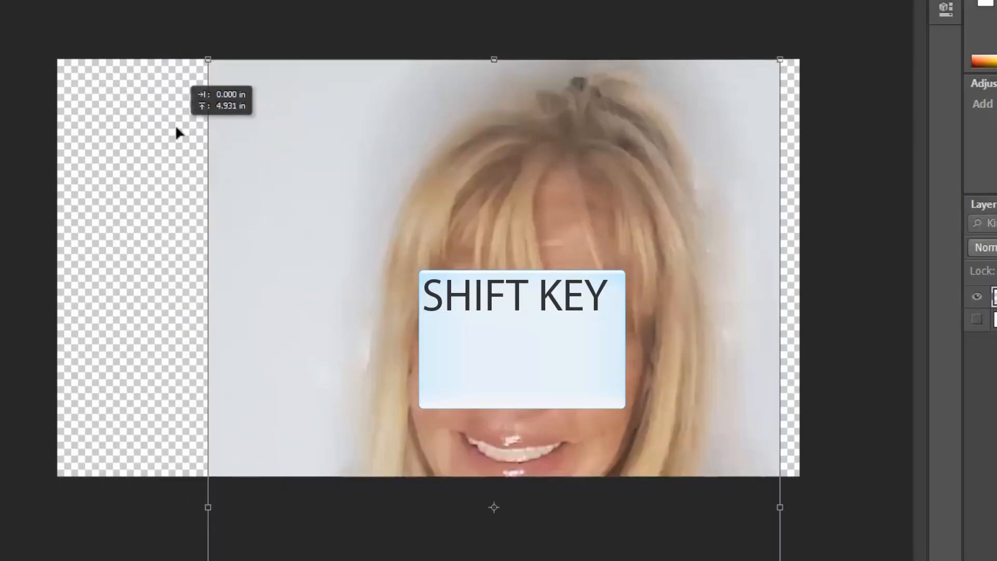
drag(206, 61, 343, 276)
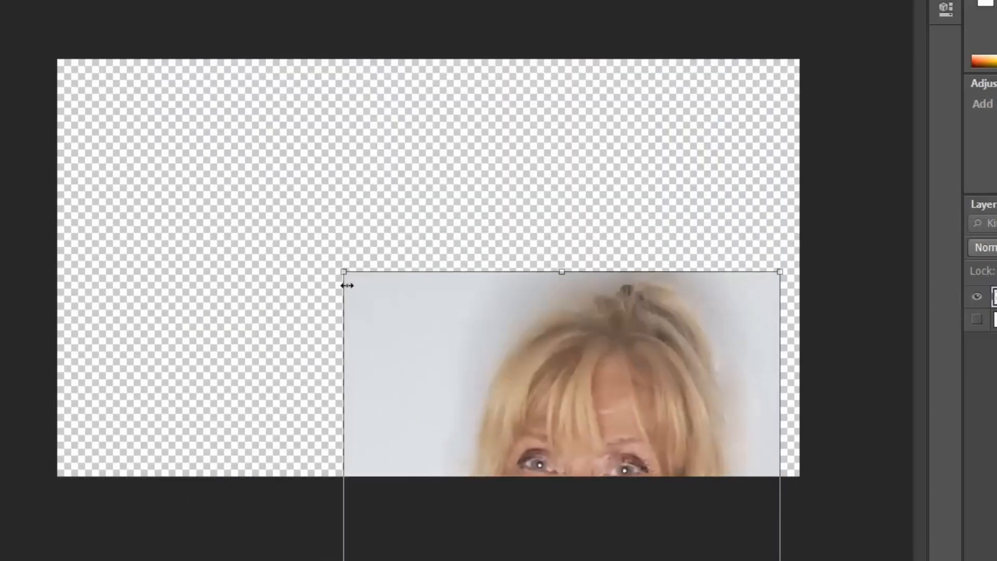
drag(378, 327, 333, 300)
drag(348, 363, 209, 125)
drag(170, 166, 273, 325)
drag(316, 379, 296, 162)
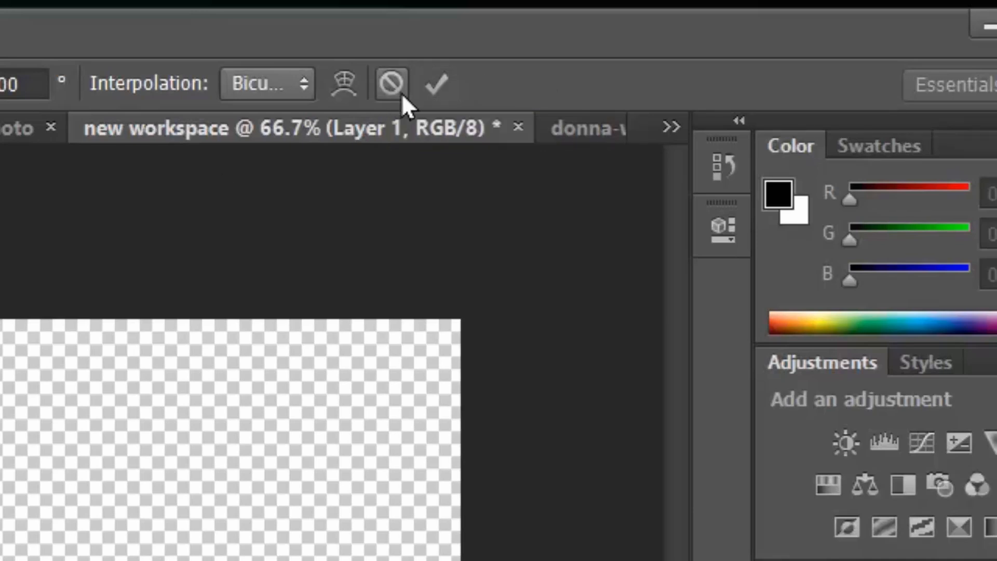
click(435, 85)
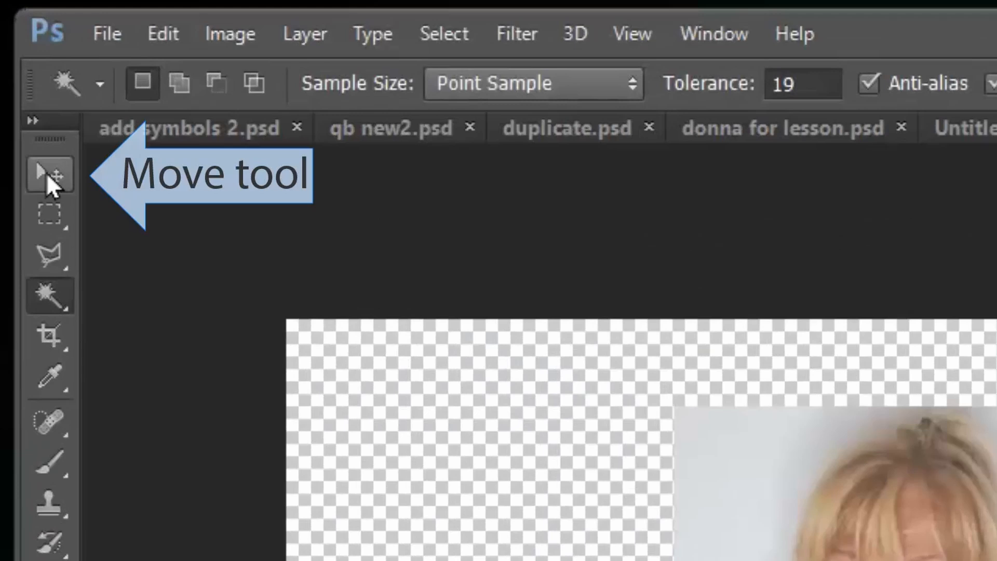
With the Move tool, nudge the portrait left and back so it sits right of centre
click(47, 174)
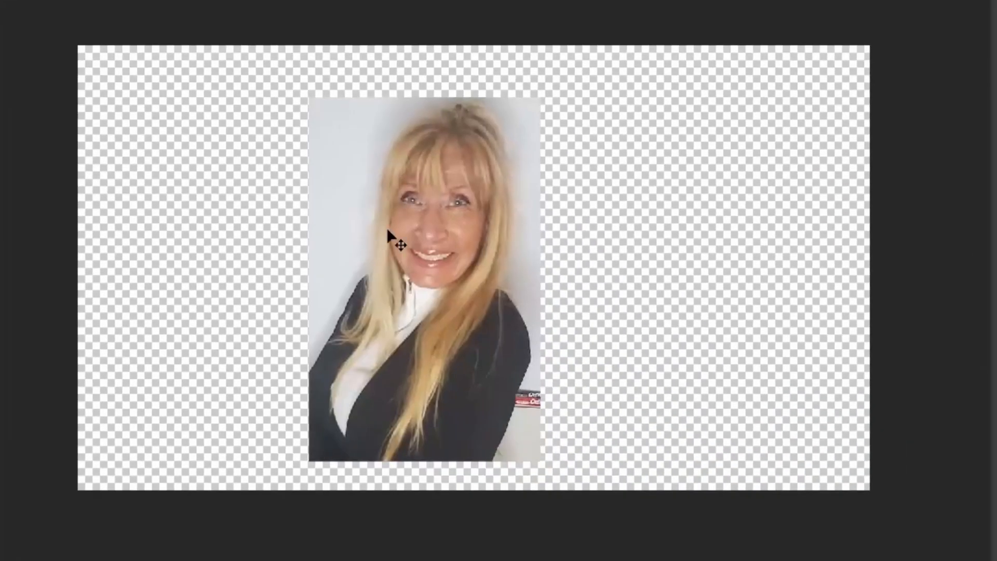
mouse_move(387, 227)
mouse_down()
mouse_move(279, 201)
mouse_move(494, 214)
mouse_move(294, 195)
mouse_move(331, 229)
mouse_move(439, 218)
mouse_move(372, 218)
mouse_up()
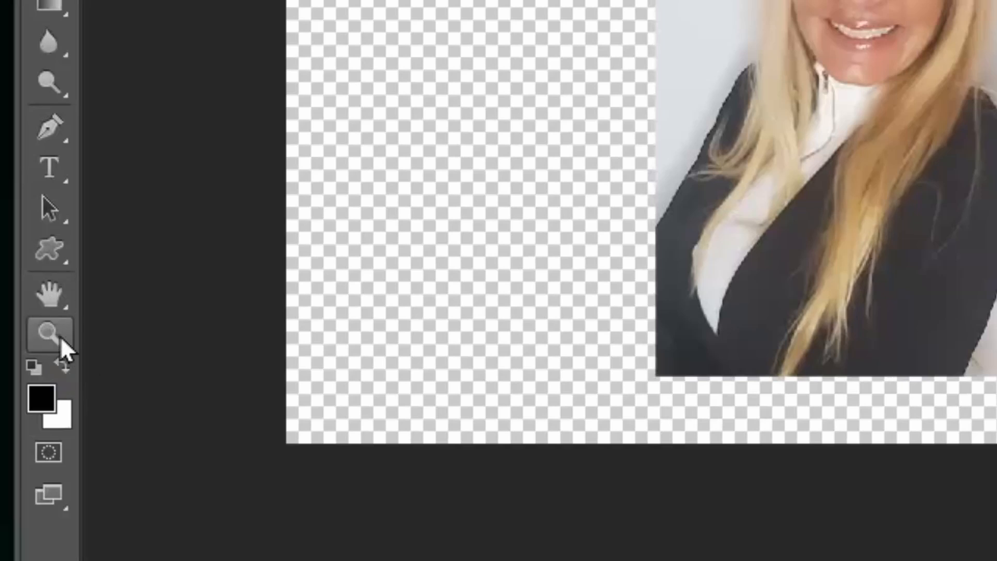
Zoom the canvas in to 200% and back out, ending at a 100% view
click(55, 339)
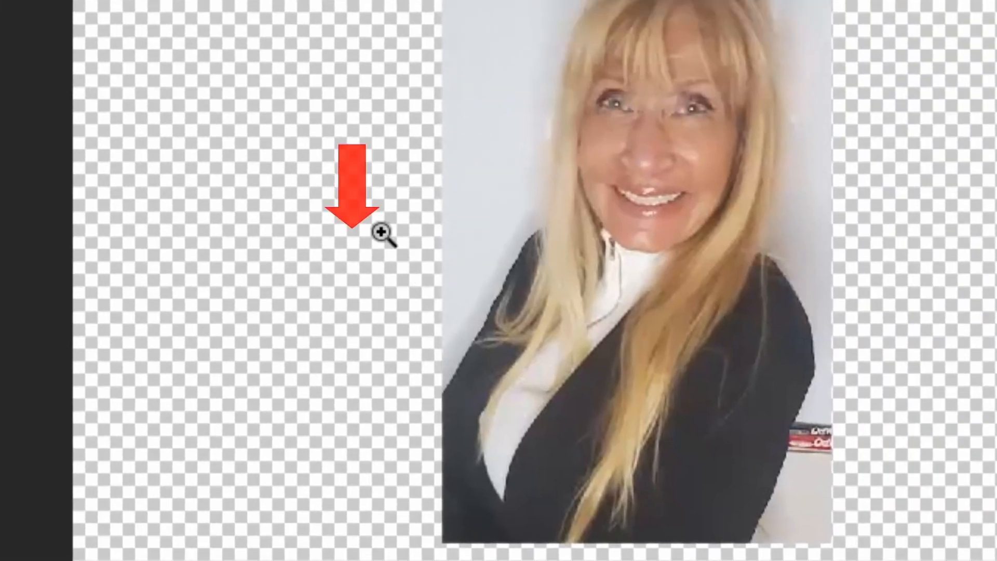
click(381, 232)
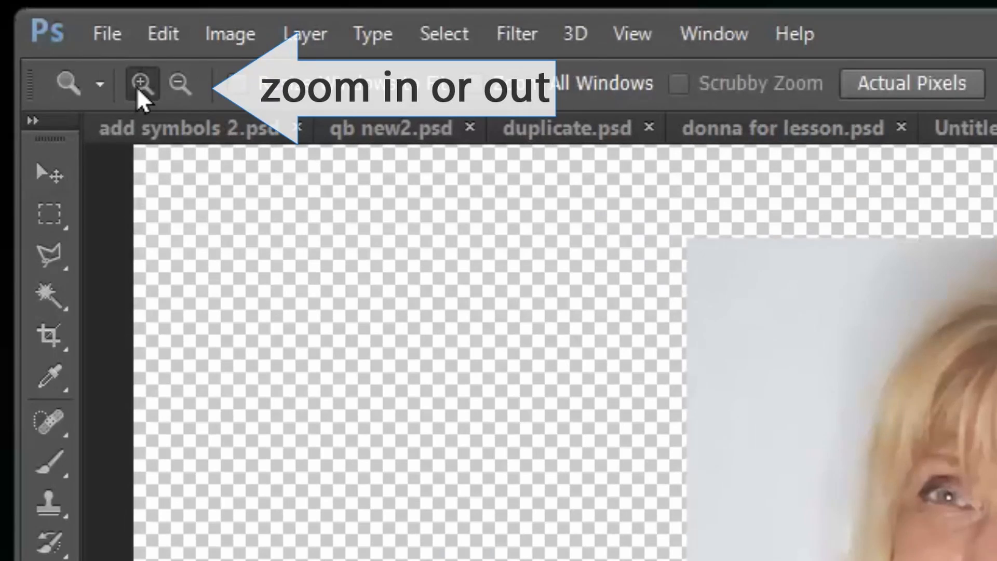
click(176, 86)
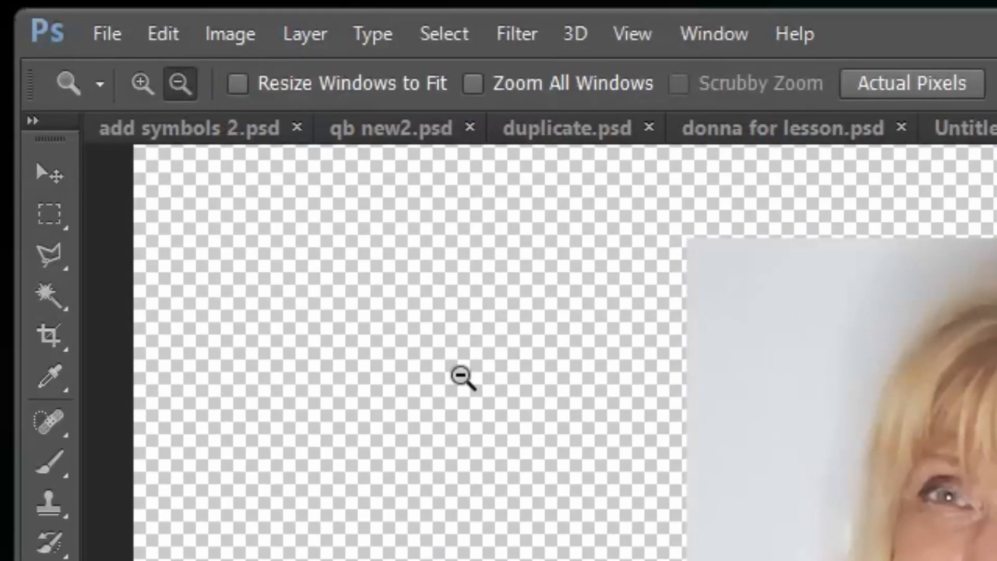
click(462, 375)
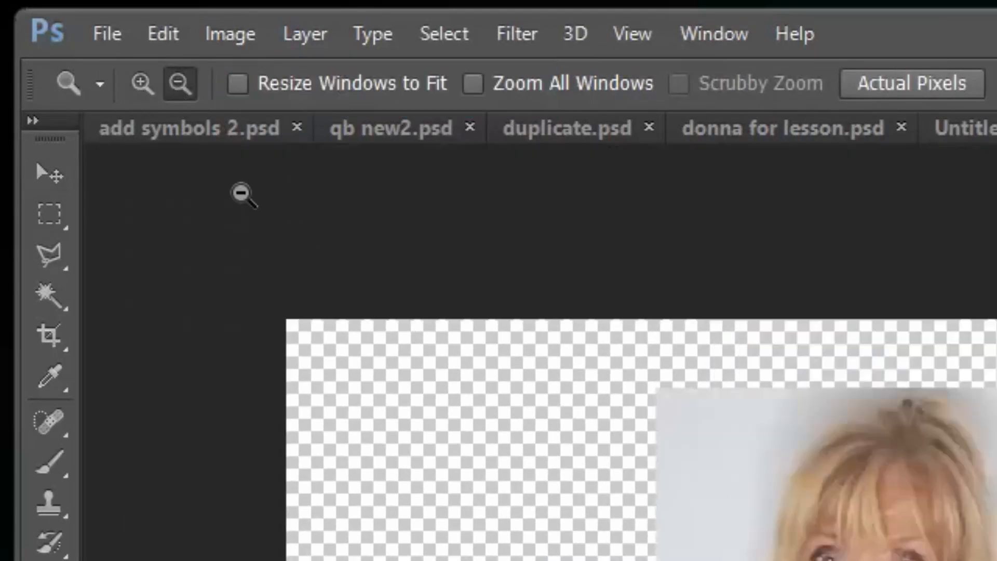
click(140, 83)
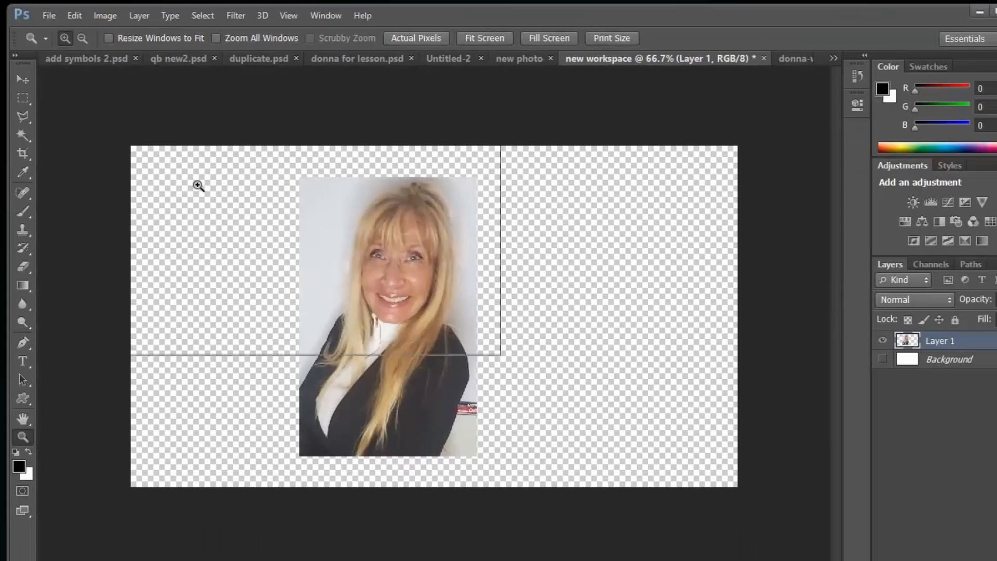
click(196, 185)
click(200, 189)
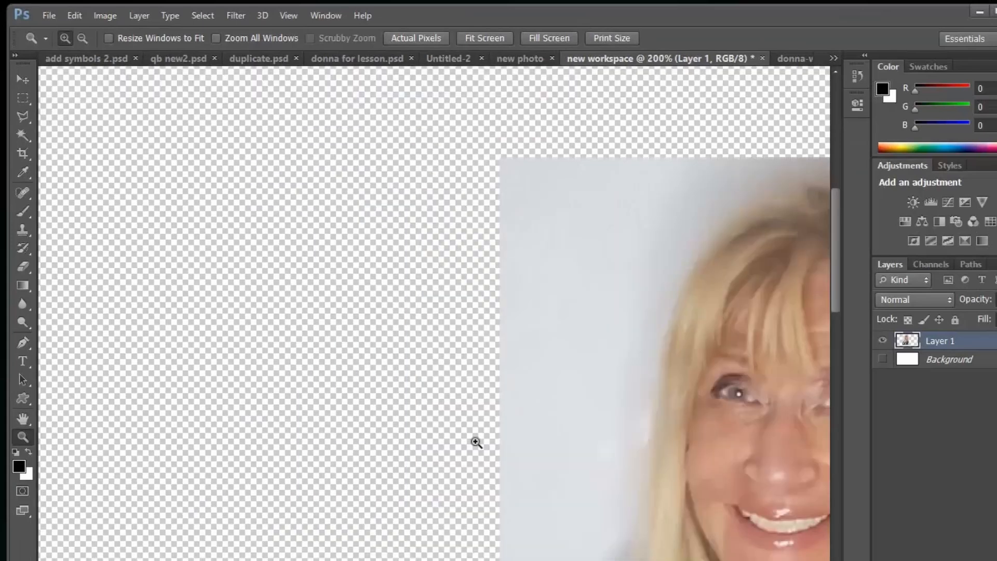
click(81, 39)
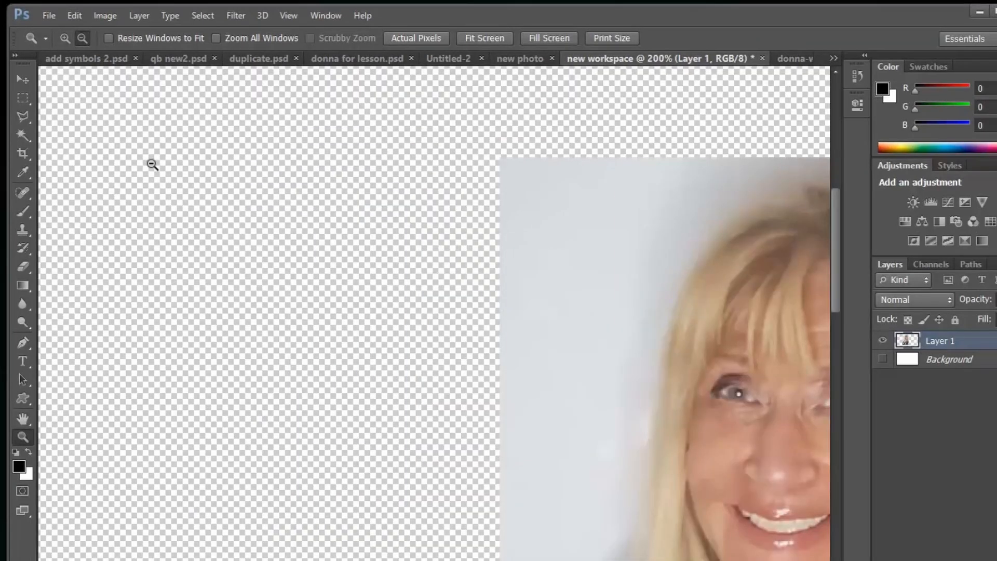
click(149, 161)
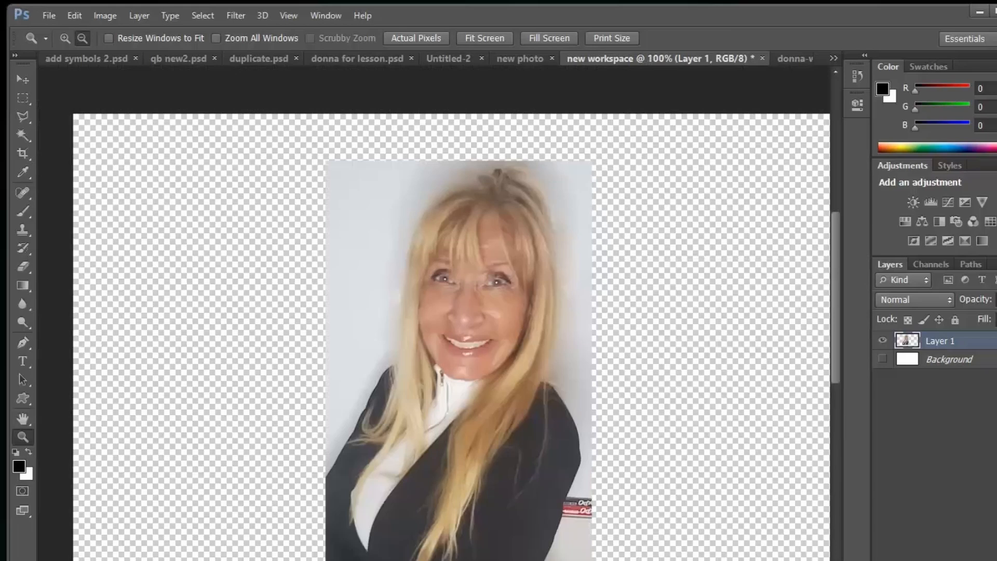
scroll(581, 399, down, 2)
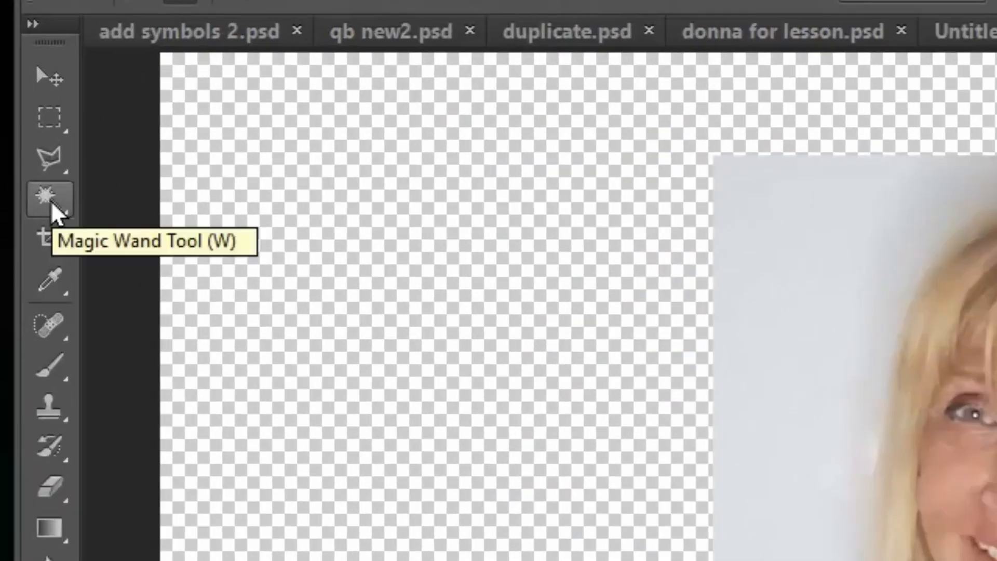
Choose the Magic Wand with Tolerance 32 and select the grey backdrop left of the woman
click(52, 204)
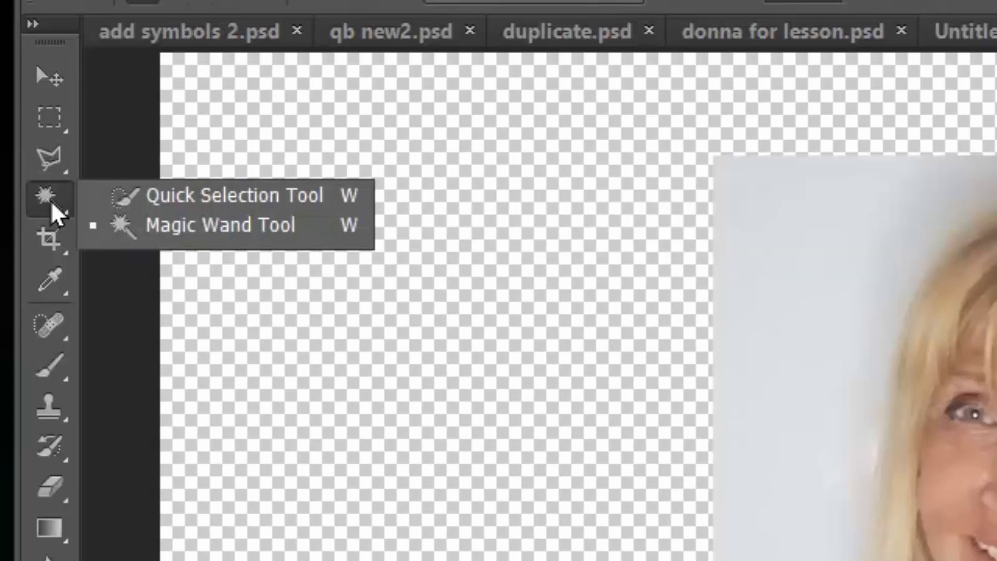
click(196, 226)
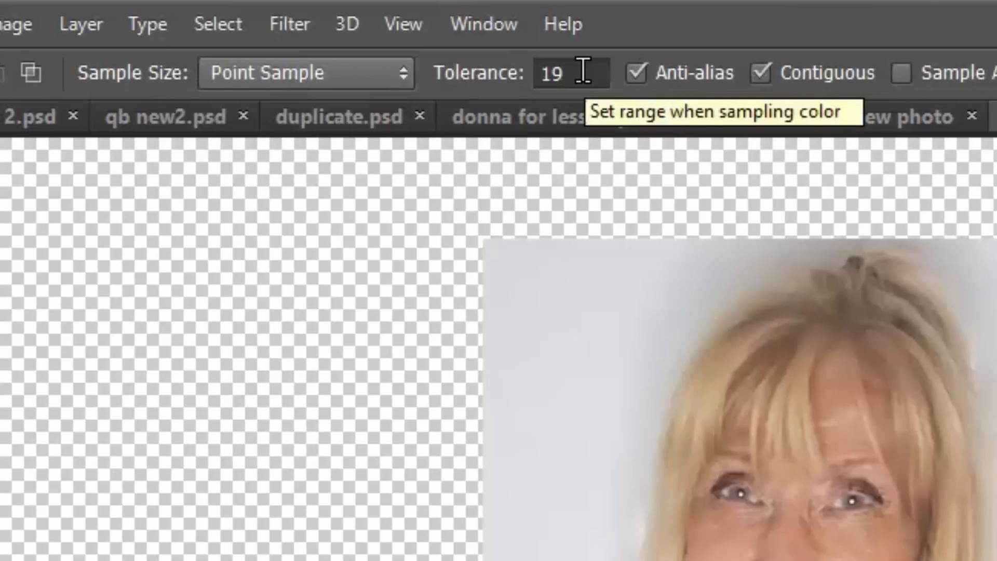
drag(583, 70, 486, 89)
text(32)
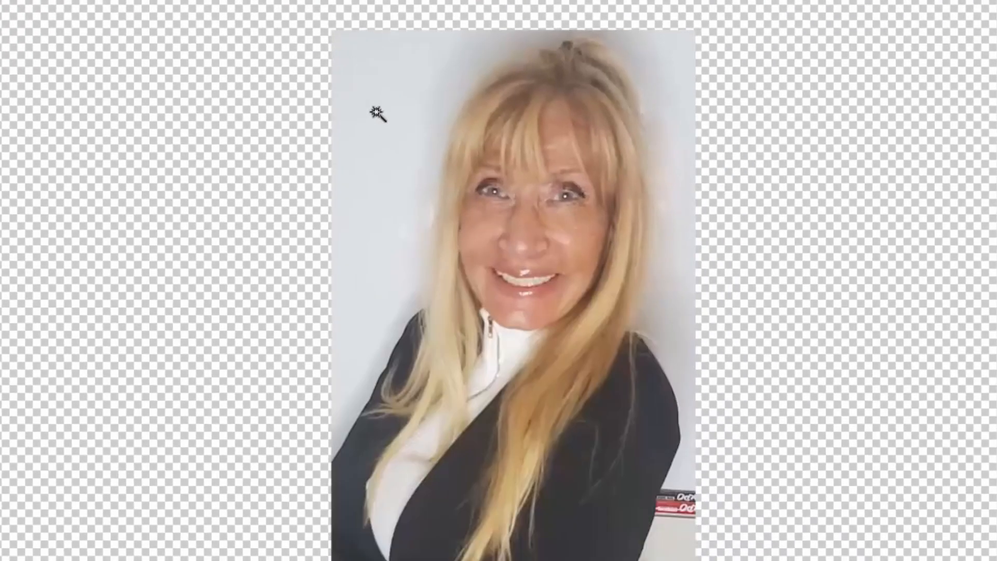
click(376, 112)
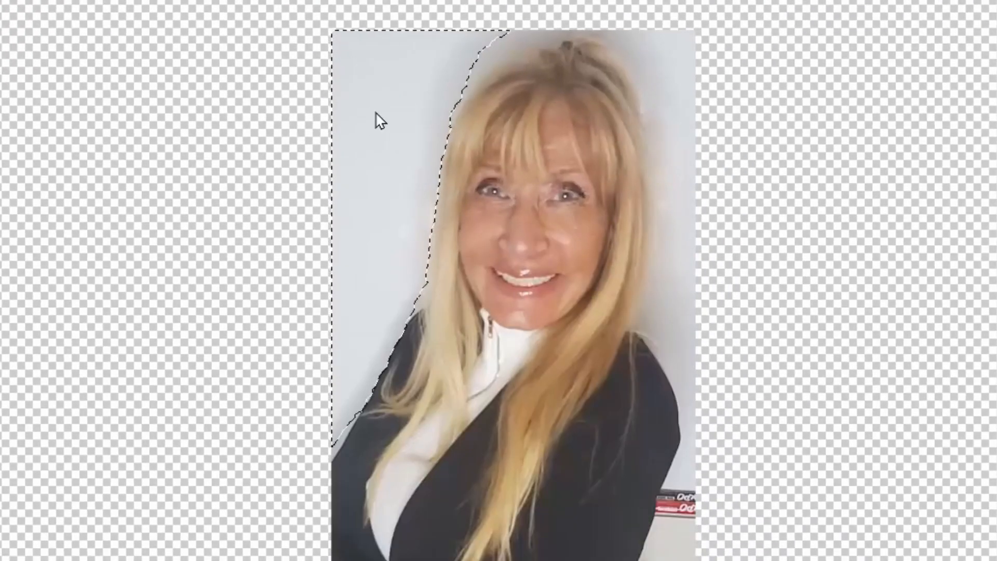
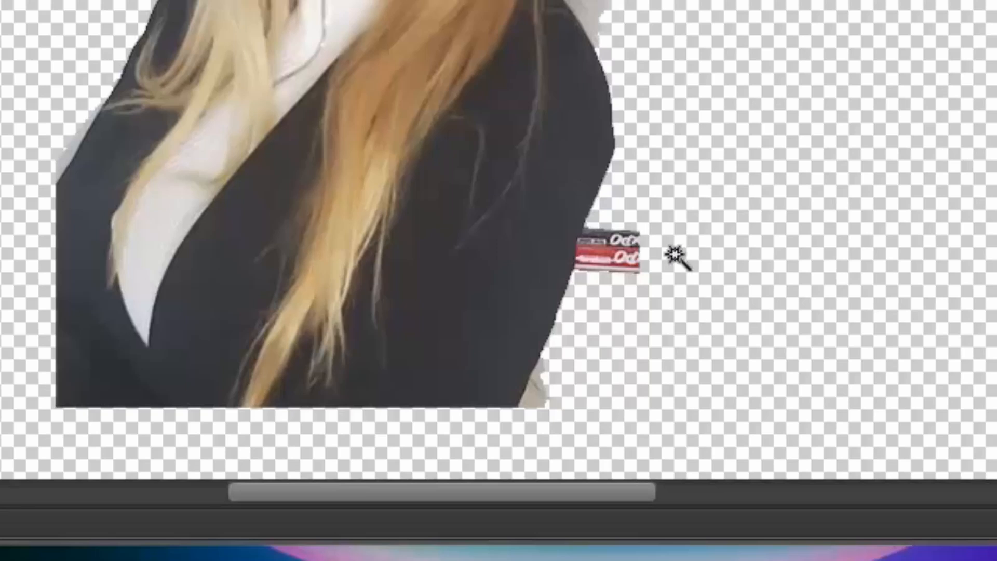
Select the small red logo patch beside the jacket and the grey halo around the woman
click(604, 258)
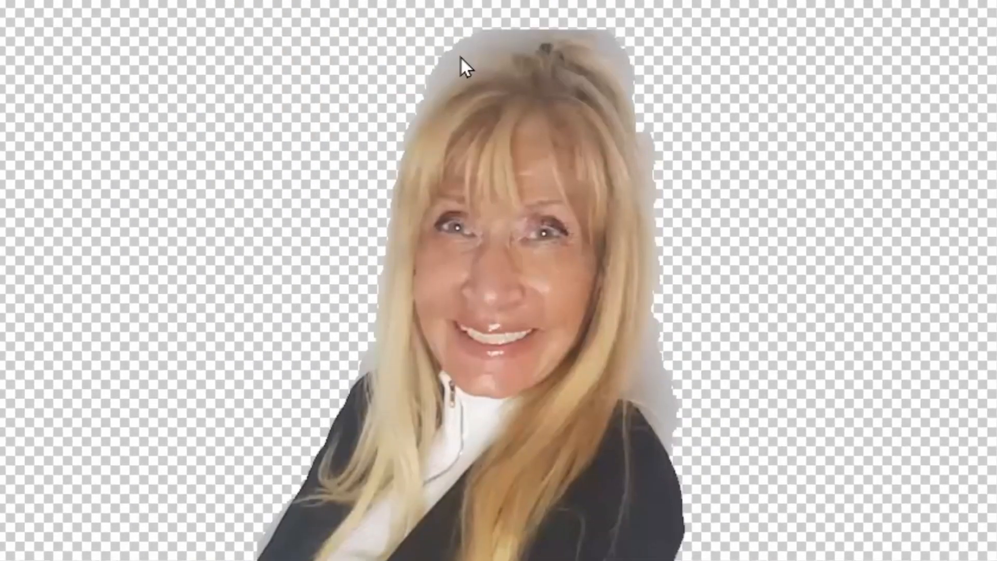
click(460, 56)
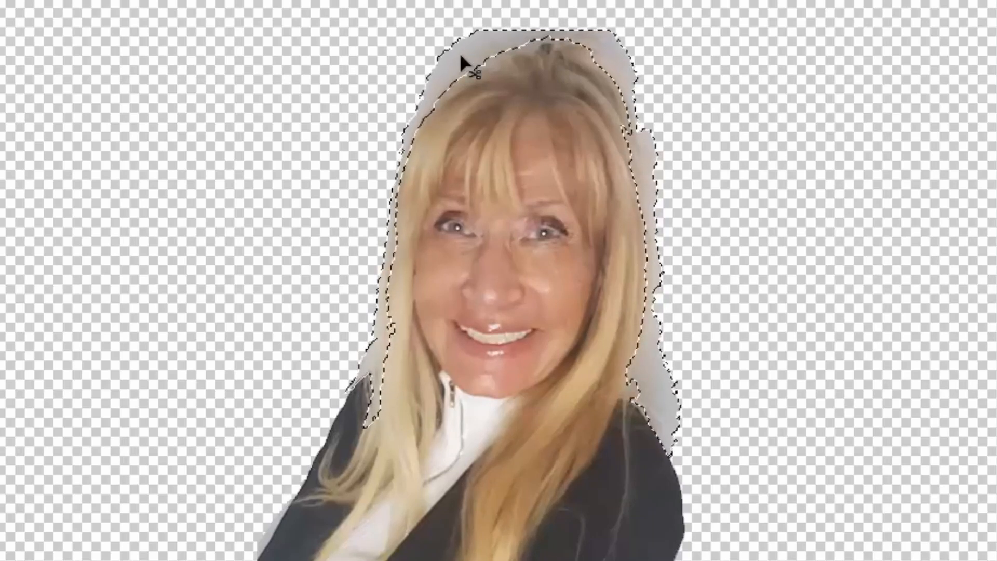
Delete the grey halo above the woman's hair
key(ctrl+d)
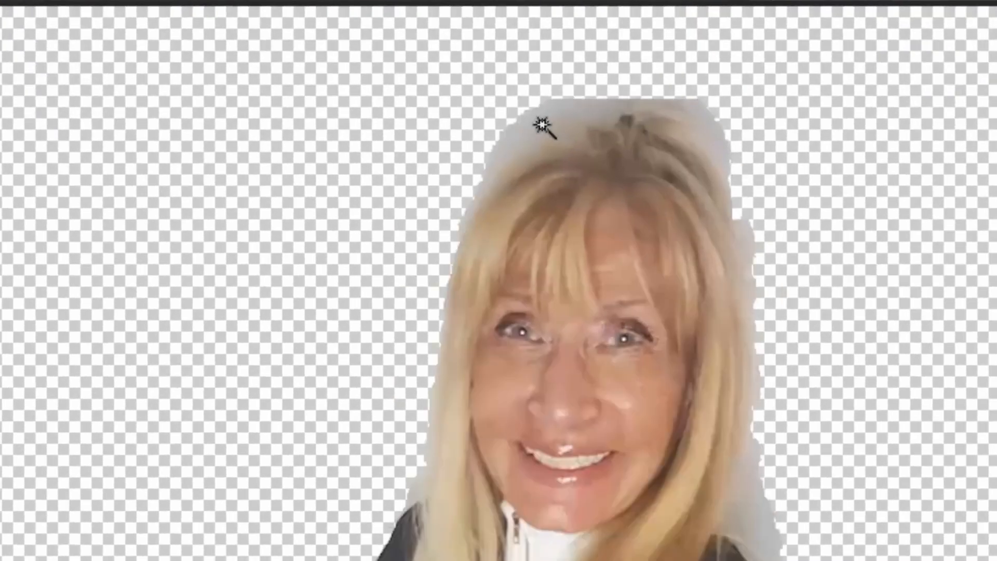
click(542, 123)
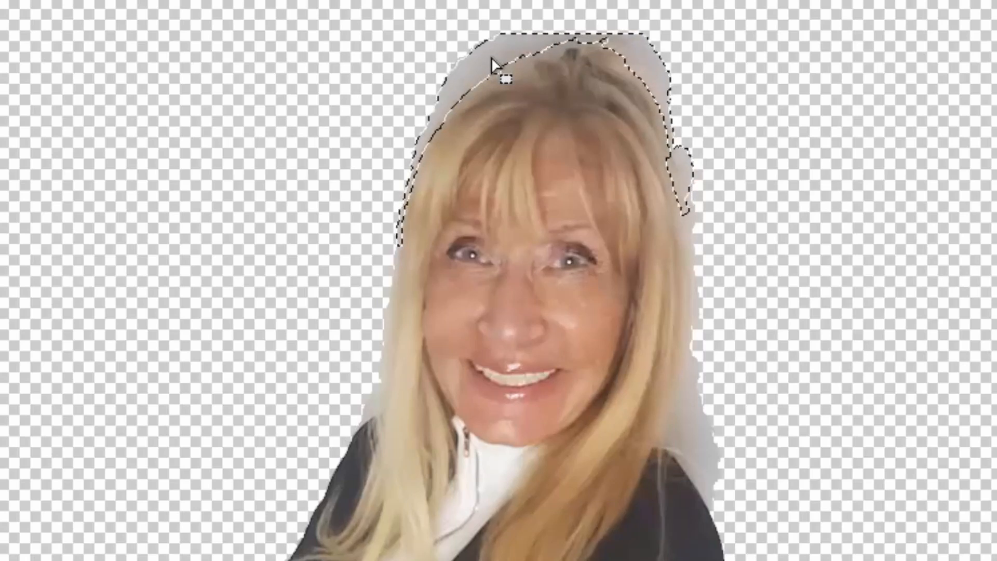
key(ctrl+d)
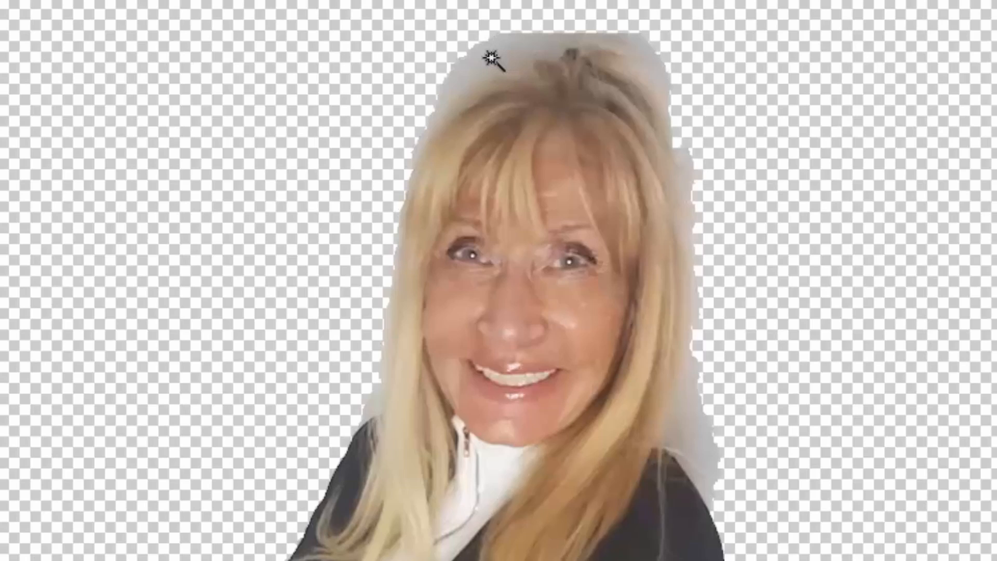
click(489, 58)
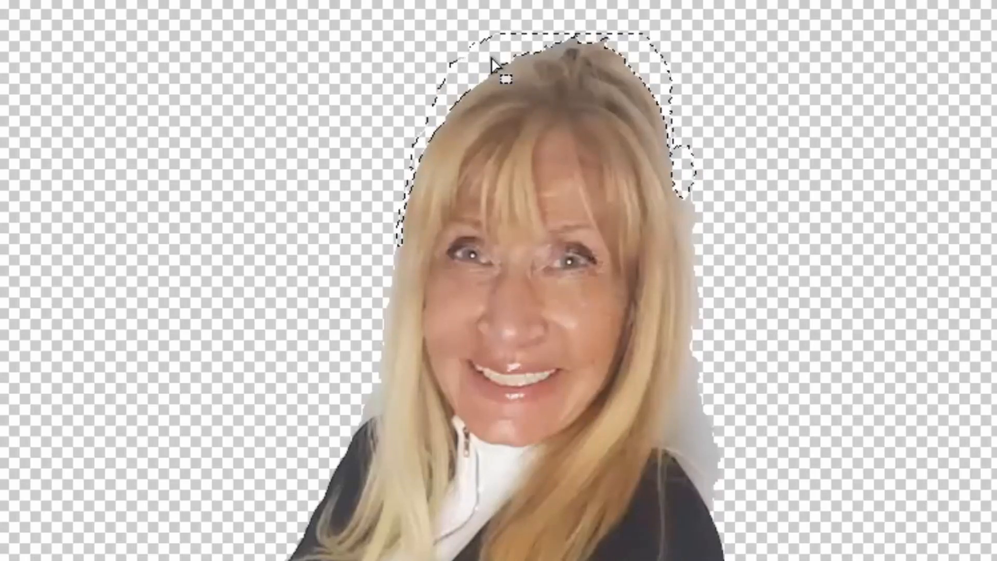
key(Delete)
key(ctrl+d)
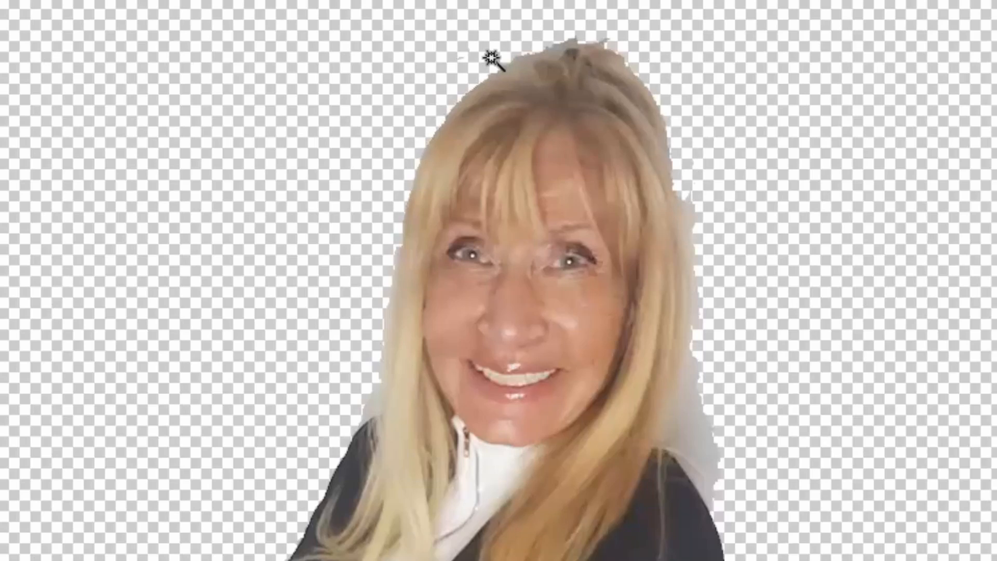
Delete the grey halo and grey strip along the right side of the hair
click(691, 439)
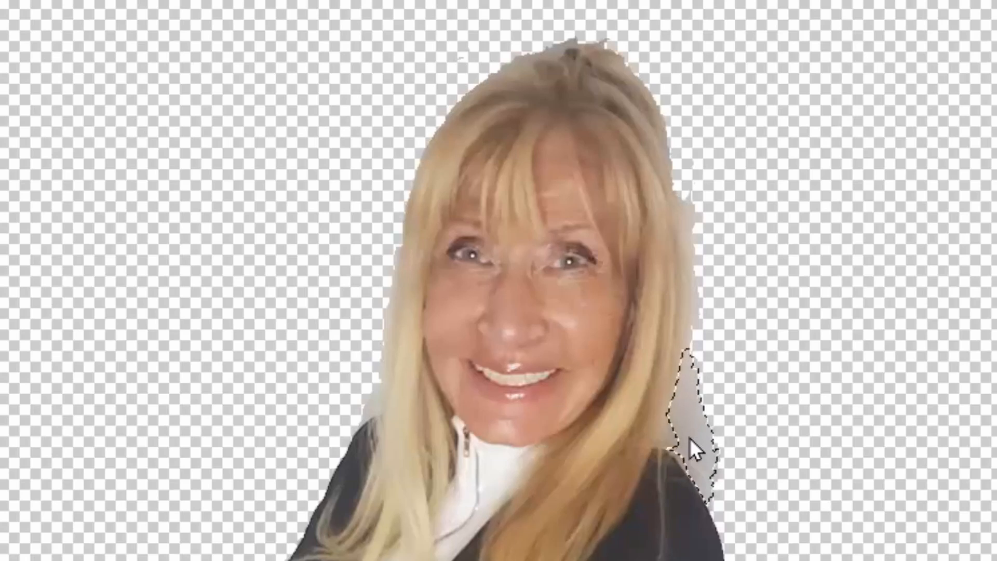
key(Delete)
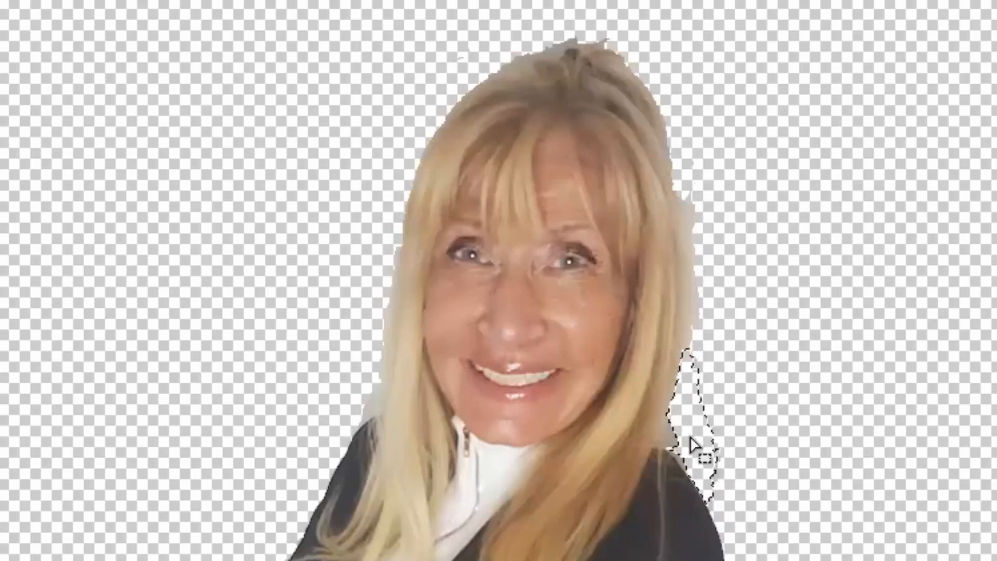
key(ctrl+d)
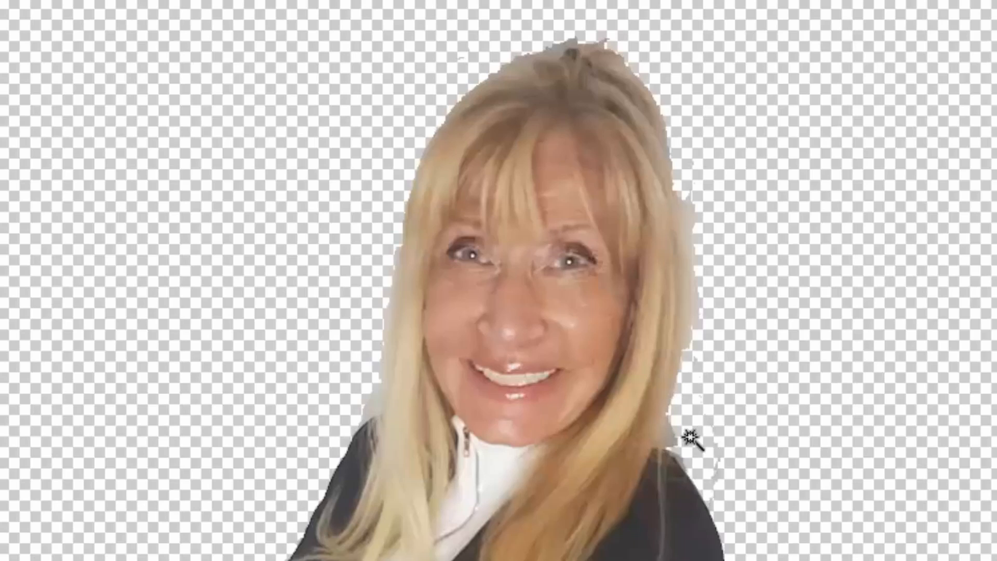
click(691, 219)
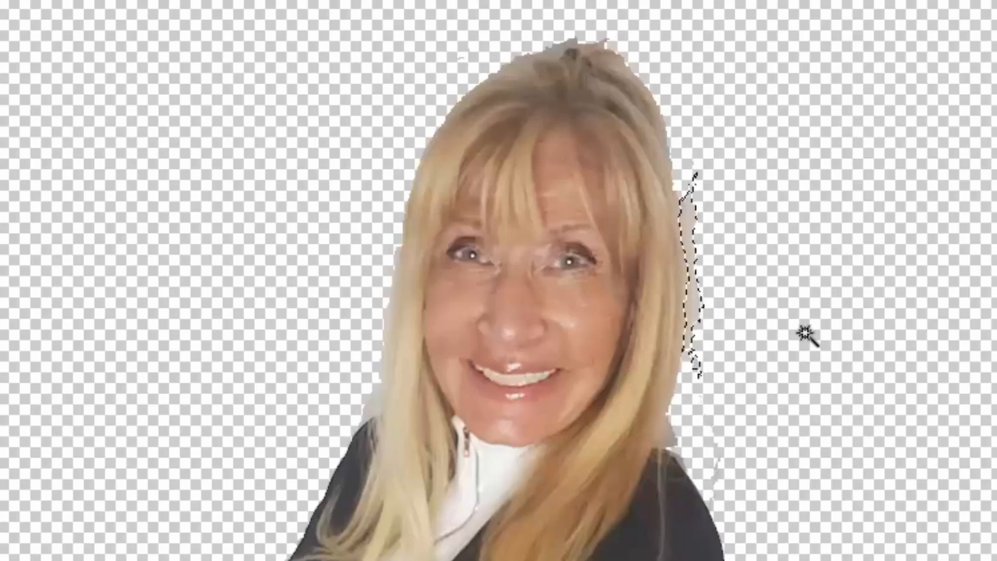
key(Delete)
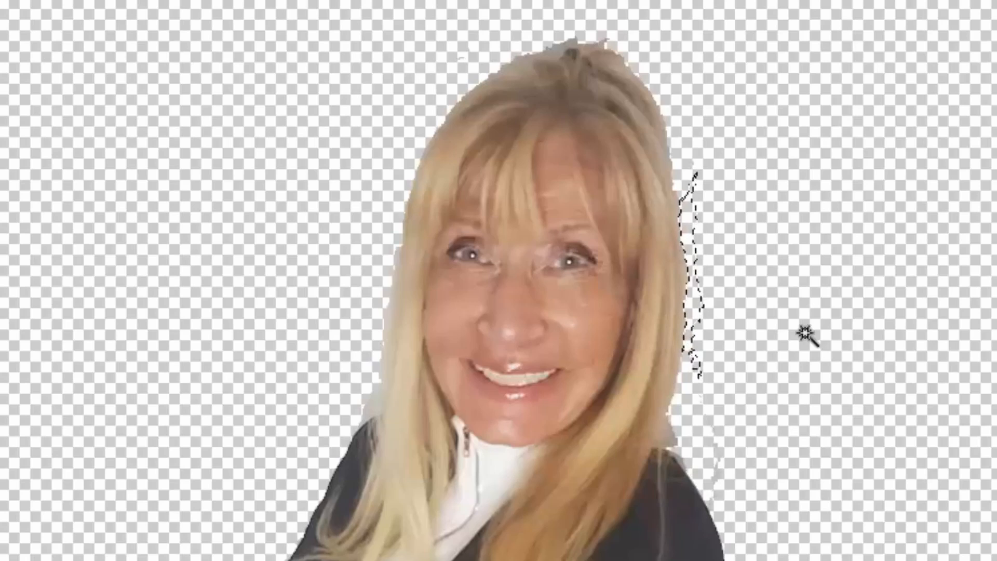
key(ctrl+d)
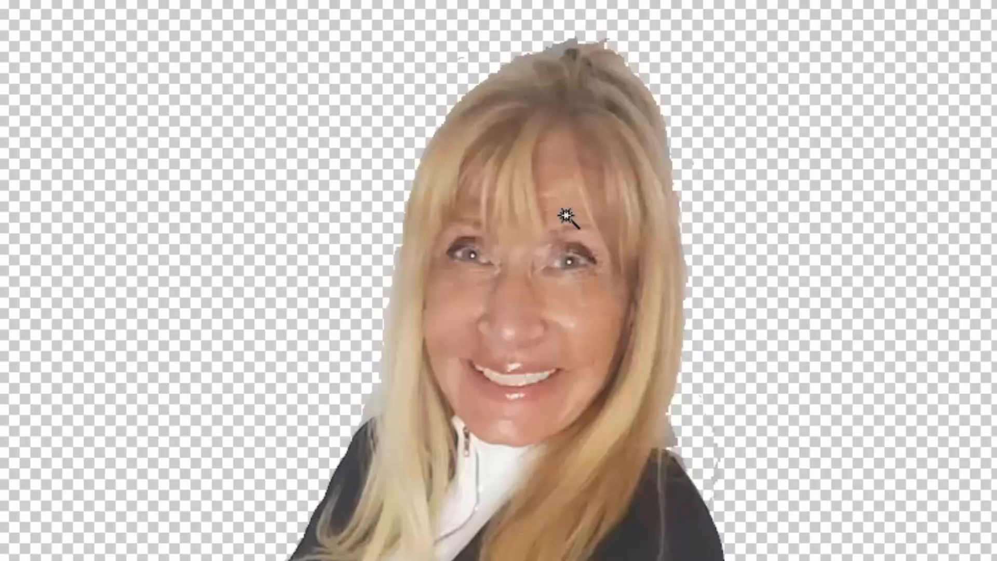
Delete the grey patch at the jacket's lower-right corner
scroll(623, 474, down, 6)
click(626, 477)
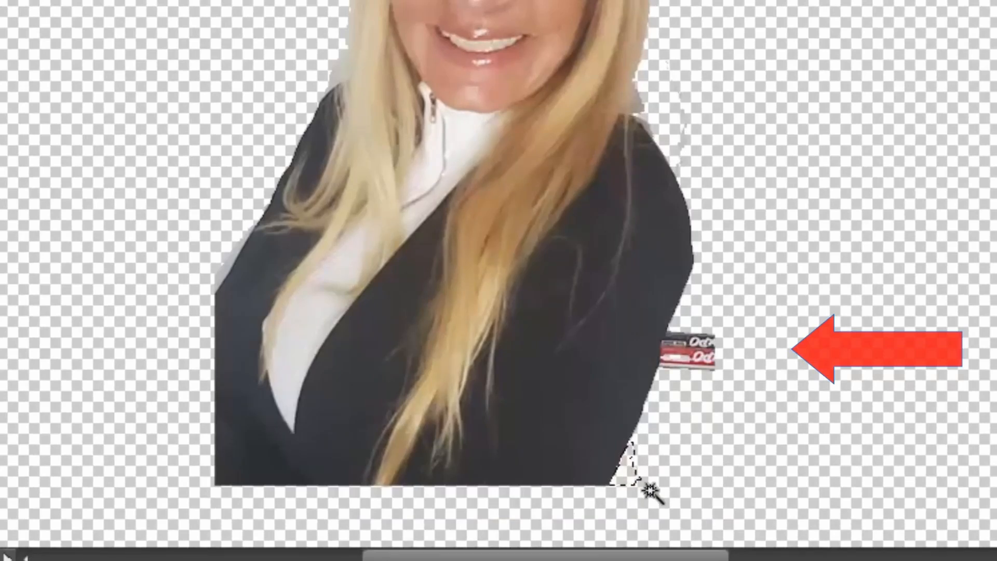
key(Delete)
key(ctrl+d)
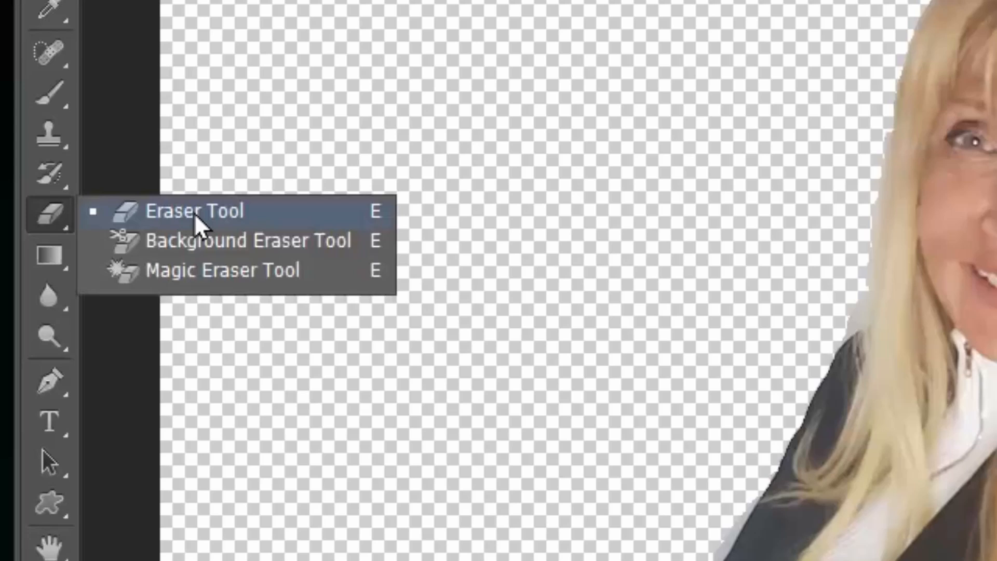
Brush the red logo patch beside the jacket away with the Eraser Tool
click(194, 212)
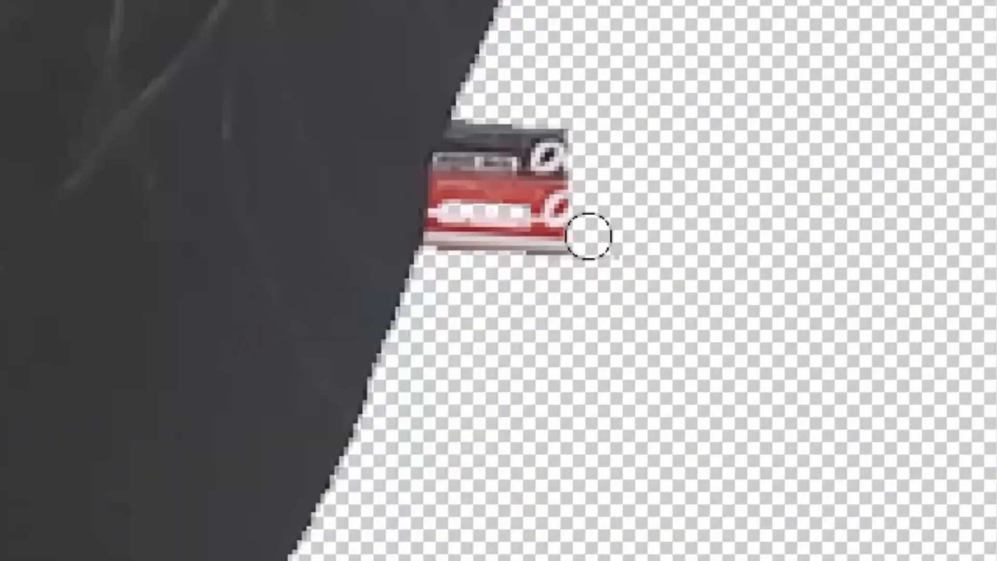
mouse_move(585, 236)
mouse_down()
mouse_move(574, 178)
mouse_move(547, 129)
mouse_move(534, 227)
mouse_move(530, 109)
mouse_move(472, 236)
mouse_move(500, 127)
mouse_move(494, 138)
mouse_move(452, 242)
mouse_move(482, 127)
mouse_move(450, 225)
mouse_up()
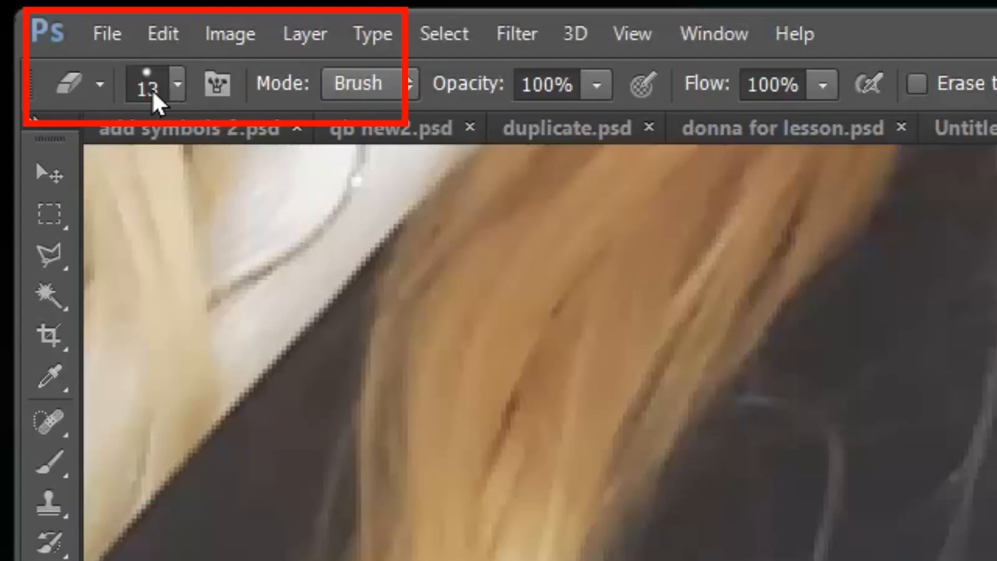
scroll(540, 352, up, 10)
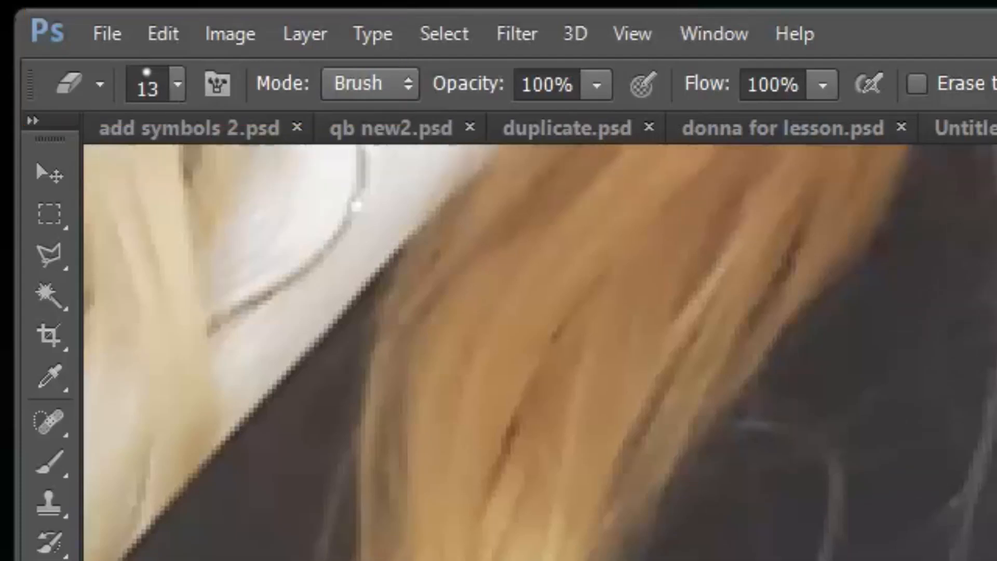
scroll(540, 352, up, 10)
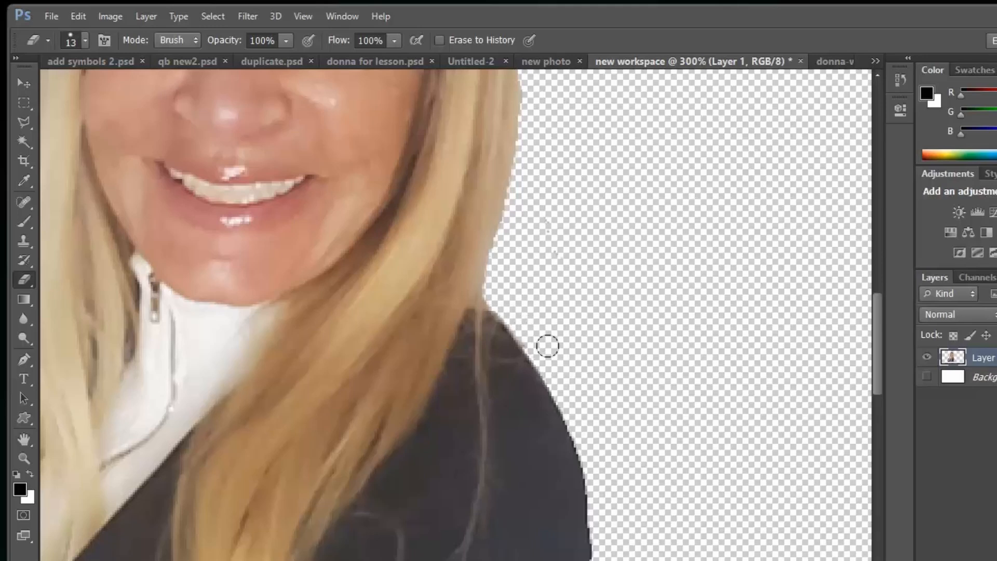
Erase the stray wisp atop the head and the fringe along the hair's left edge
scroll(607, 309, up, 10)
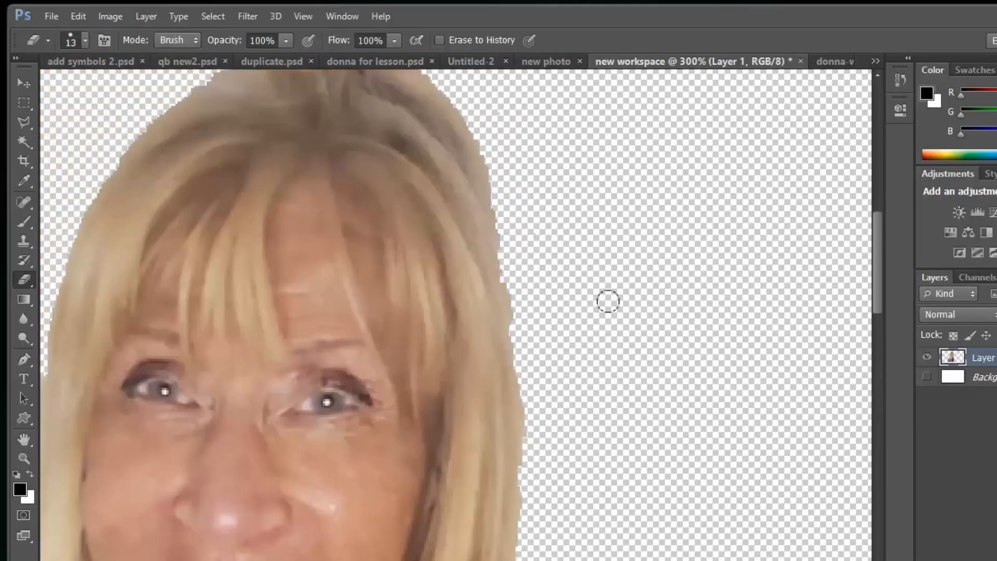
scroll(607, 301, up, 1)
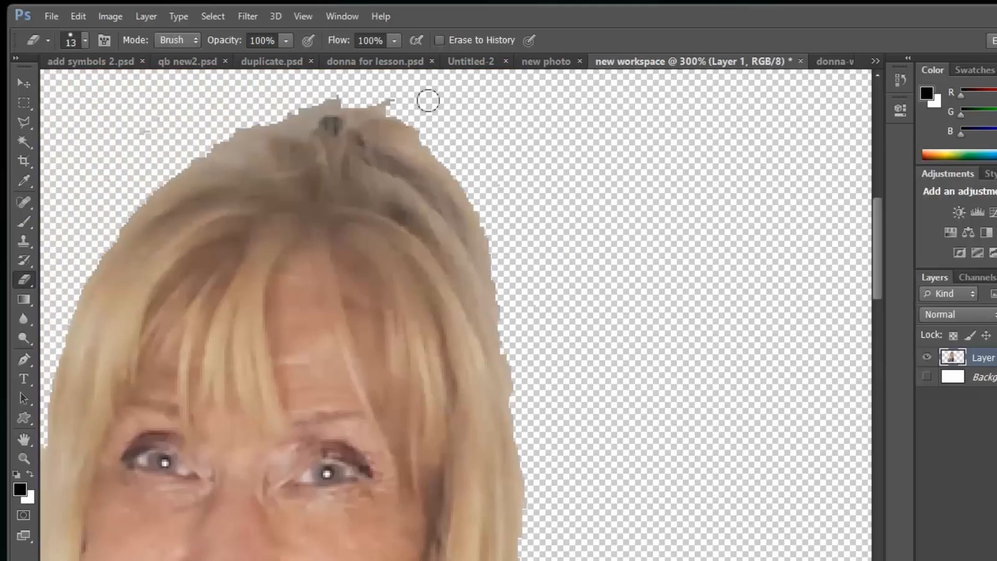
drag(411, 99, 327, 82)
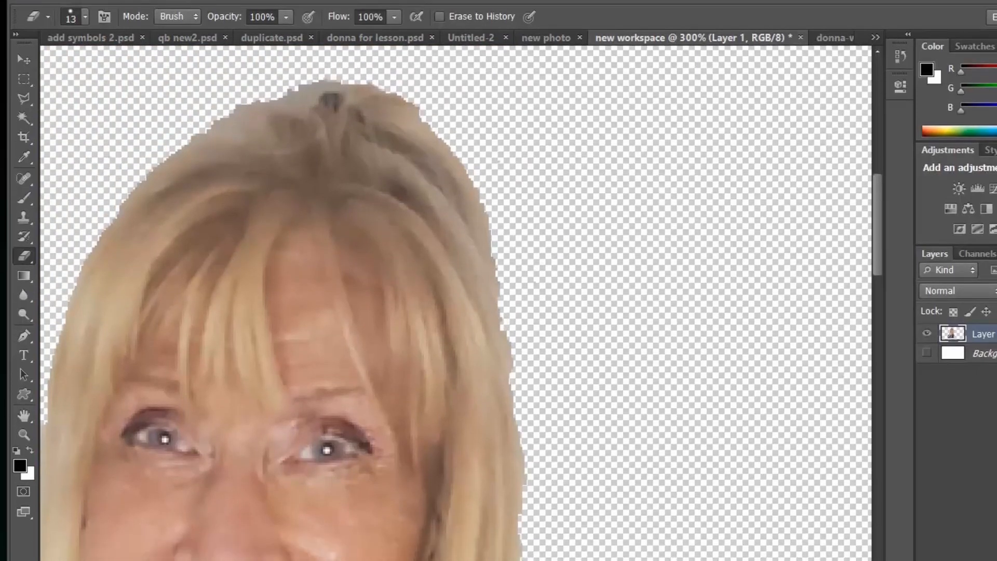
drag(598, 551, 570, 551)
scroll(722, 359, down, 5)
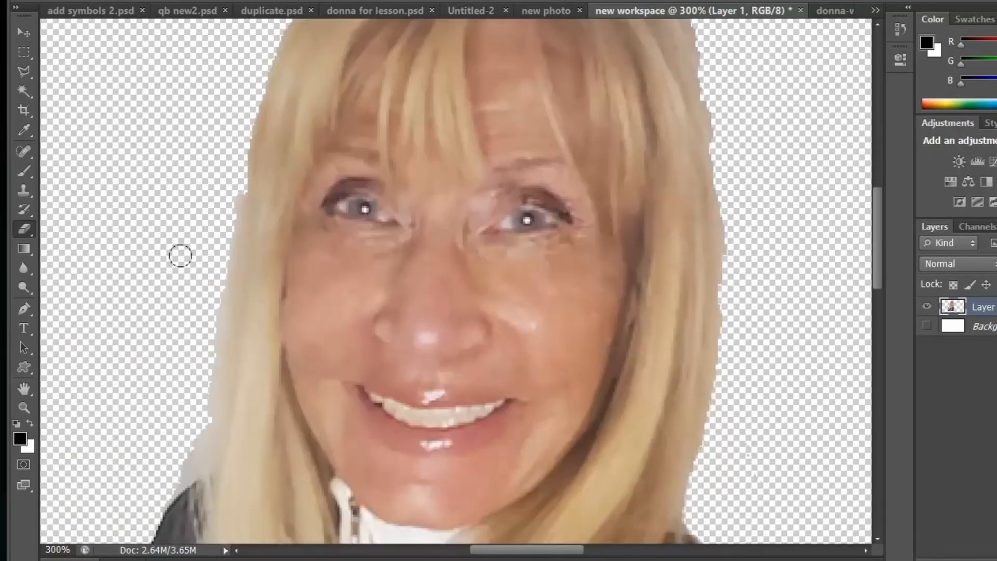
drag(223, 194, 218, 202)
drag(218, 202, 221, 206)
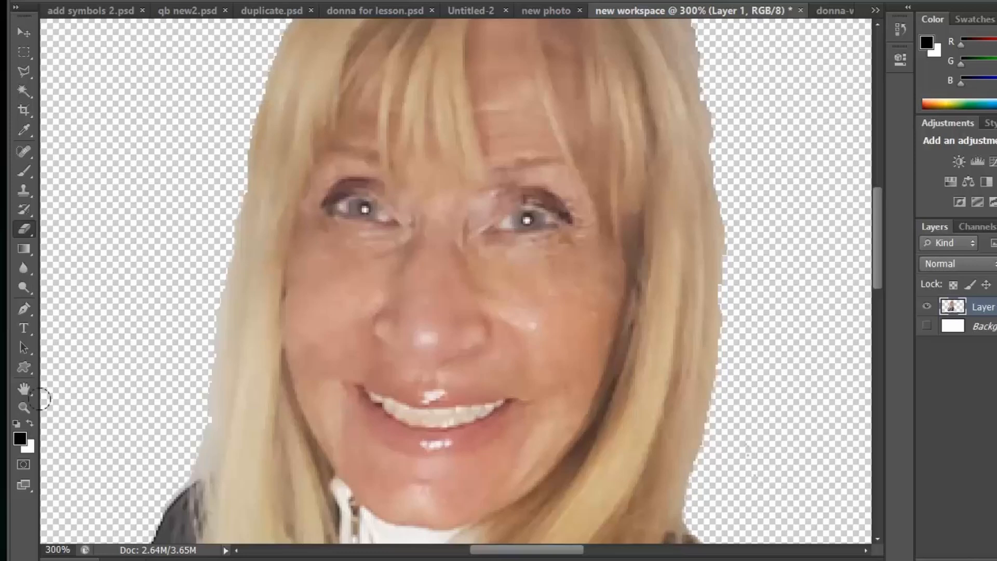
click(23, 407)
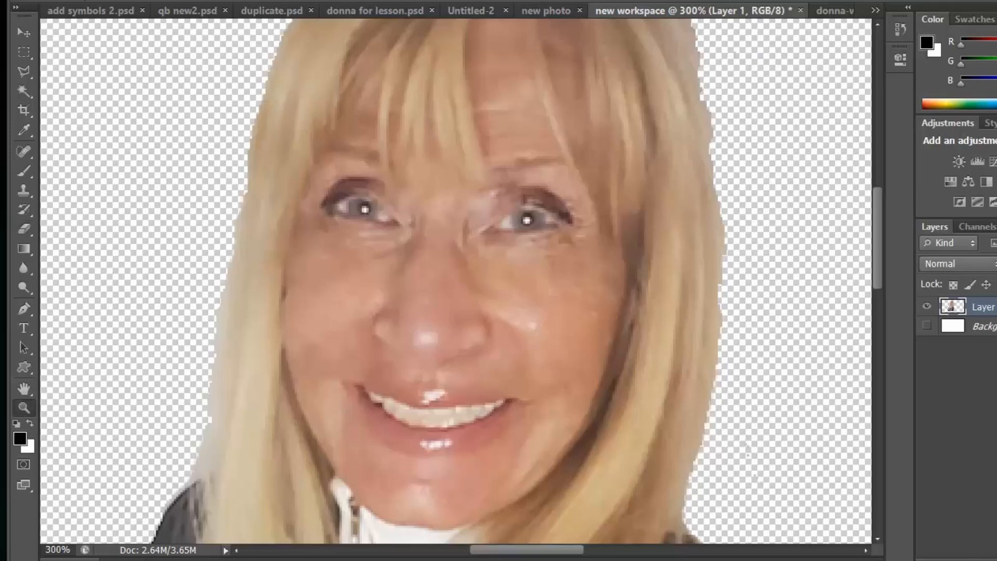
alt+click(178, 182)
Zoom out to 100% and drag the cut-out woman to the canvas's right side
alt+click(177, 181)
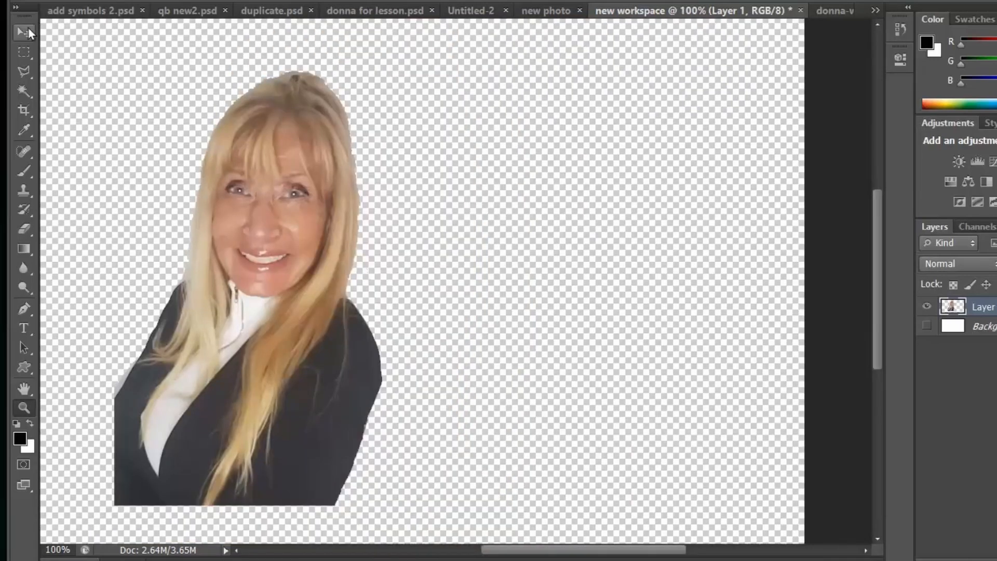
click(24, 32)
drag(254, 219, 703, 249)
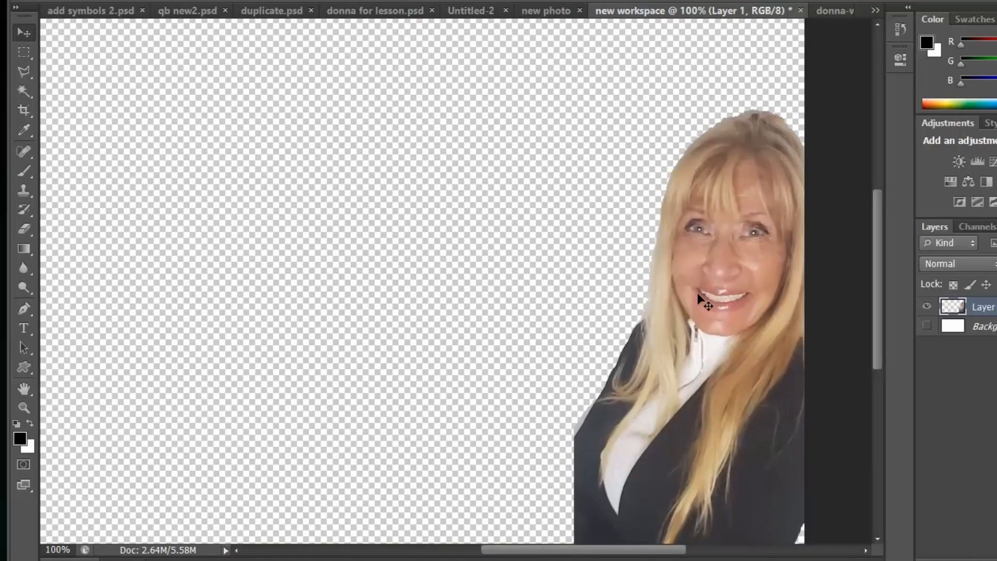